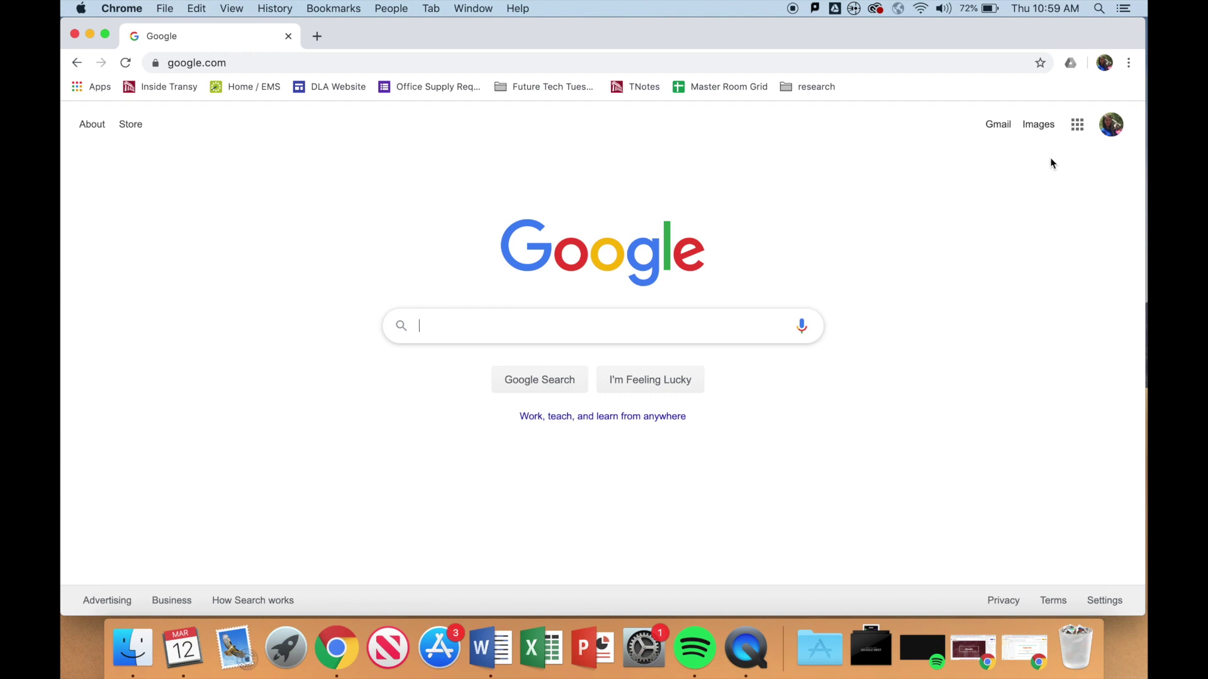
Step: Open Google Meet, start a meeting with the nickname test123 and join it
left_click(1078, 126)
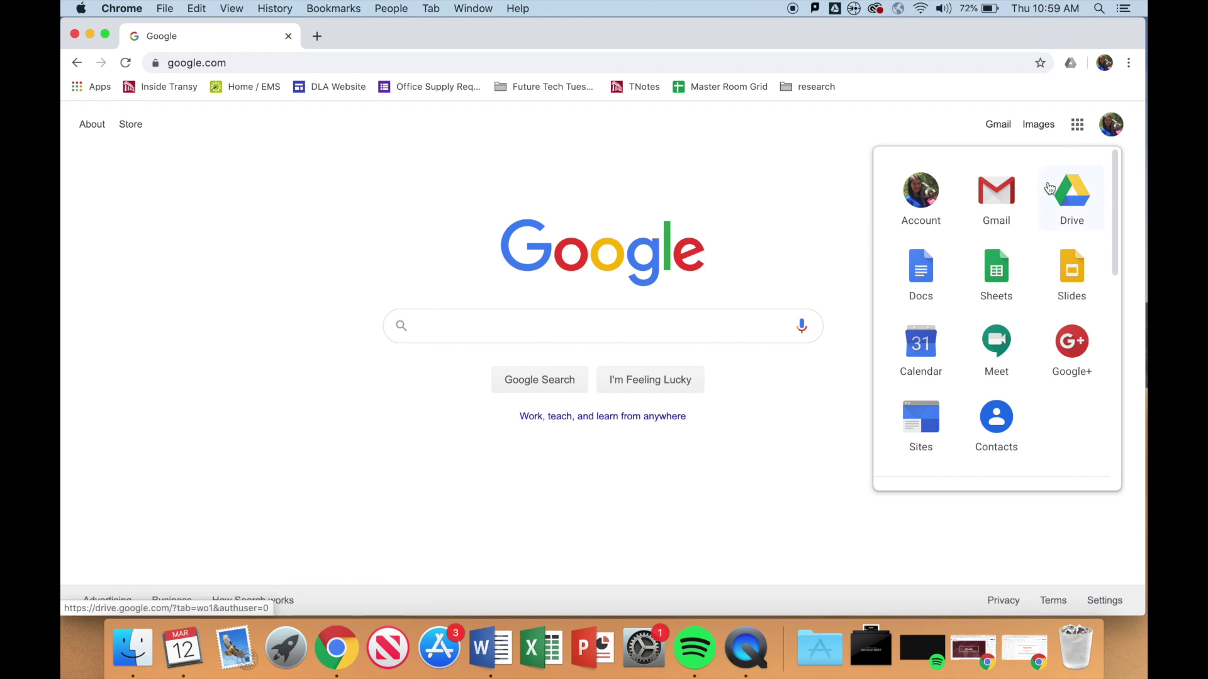
left_click(1026, 345)
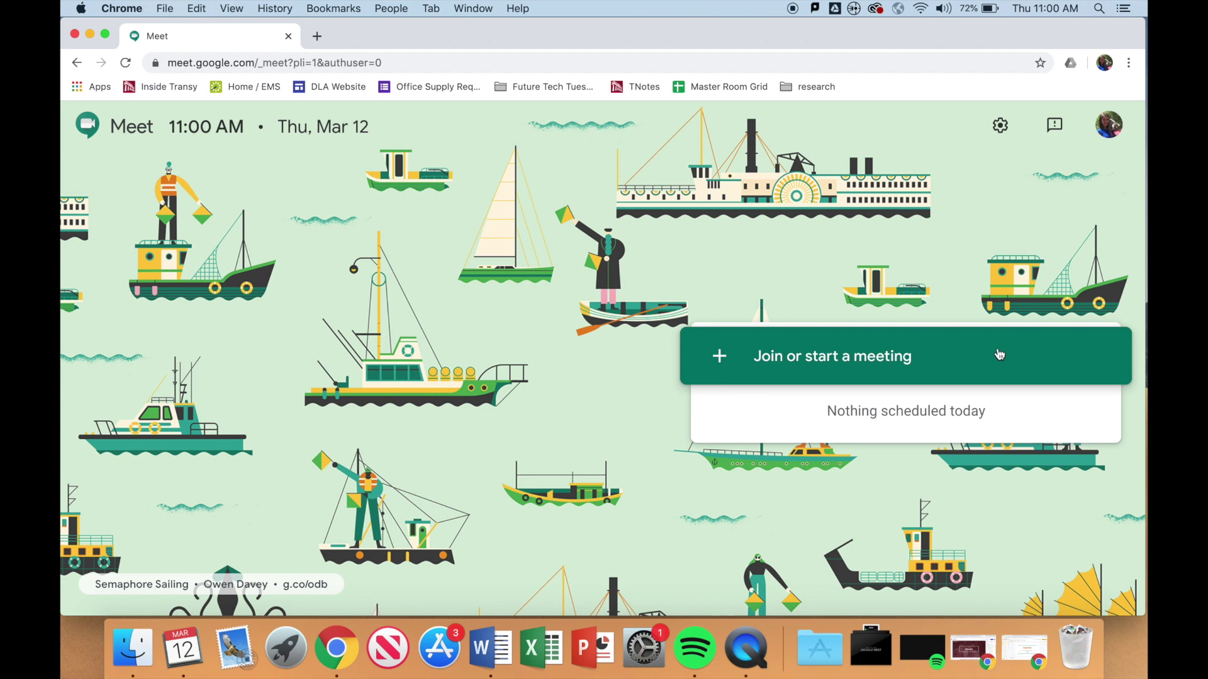
left_click(999, 354)
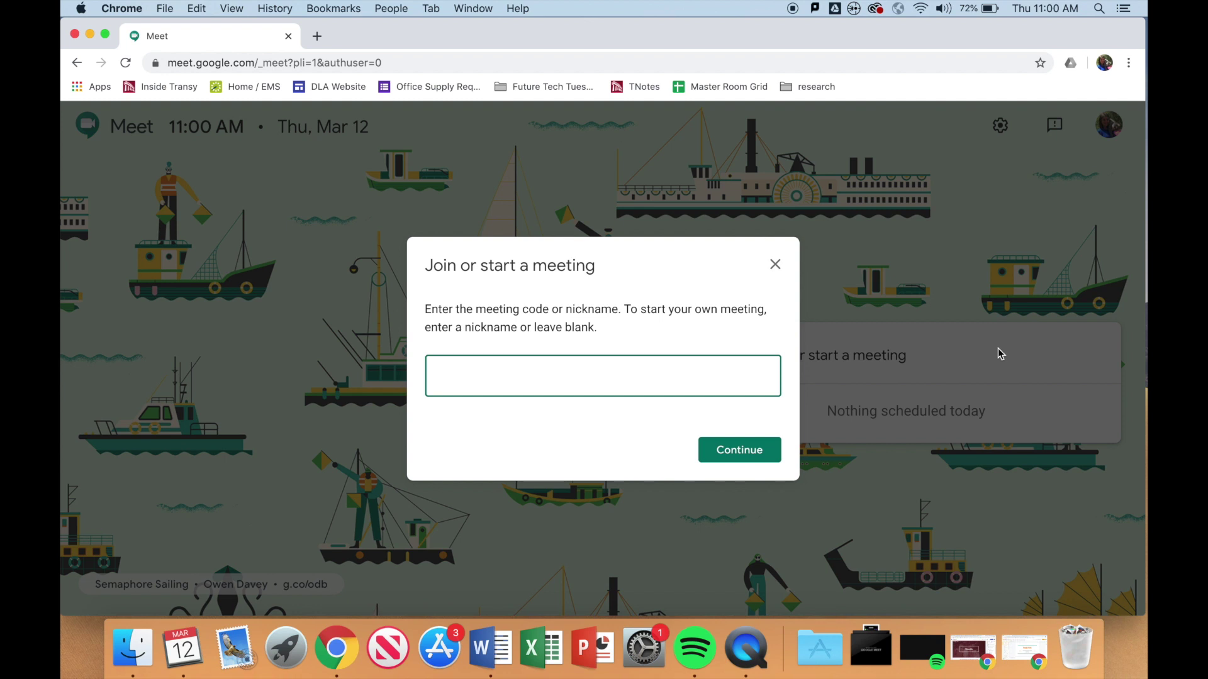
type("test 123")
left_click(771, 462)
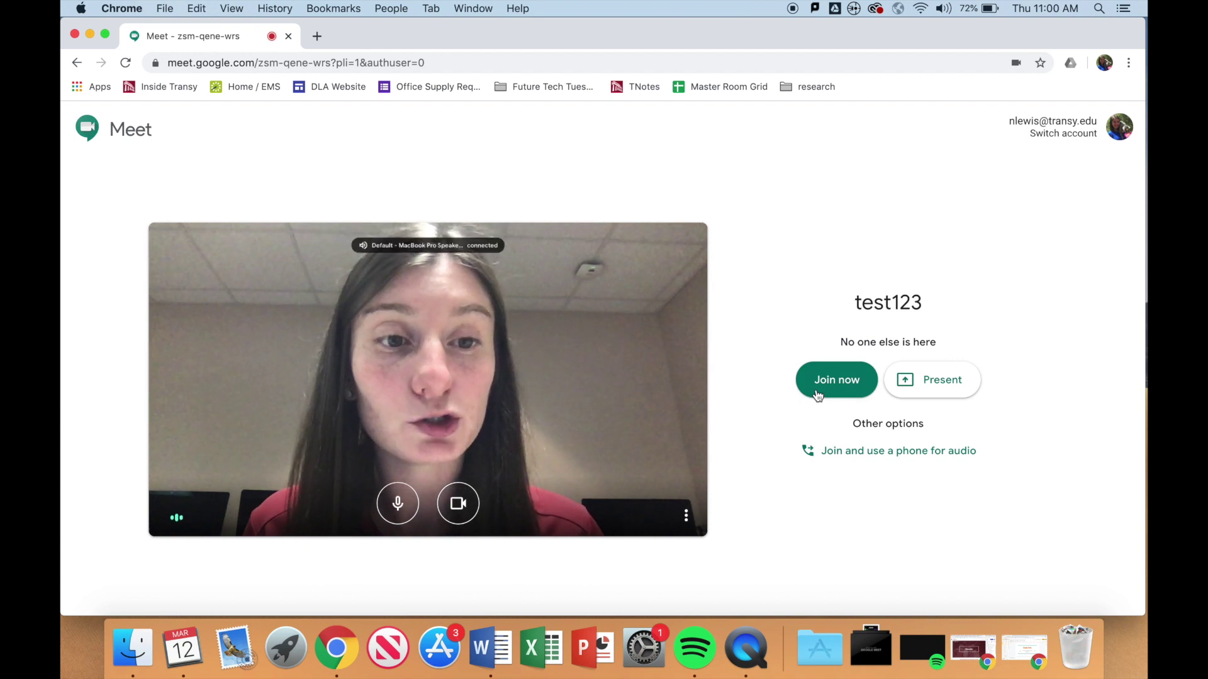
left_click(818, 394)
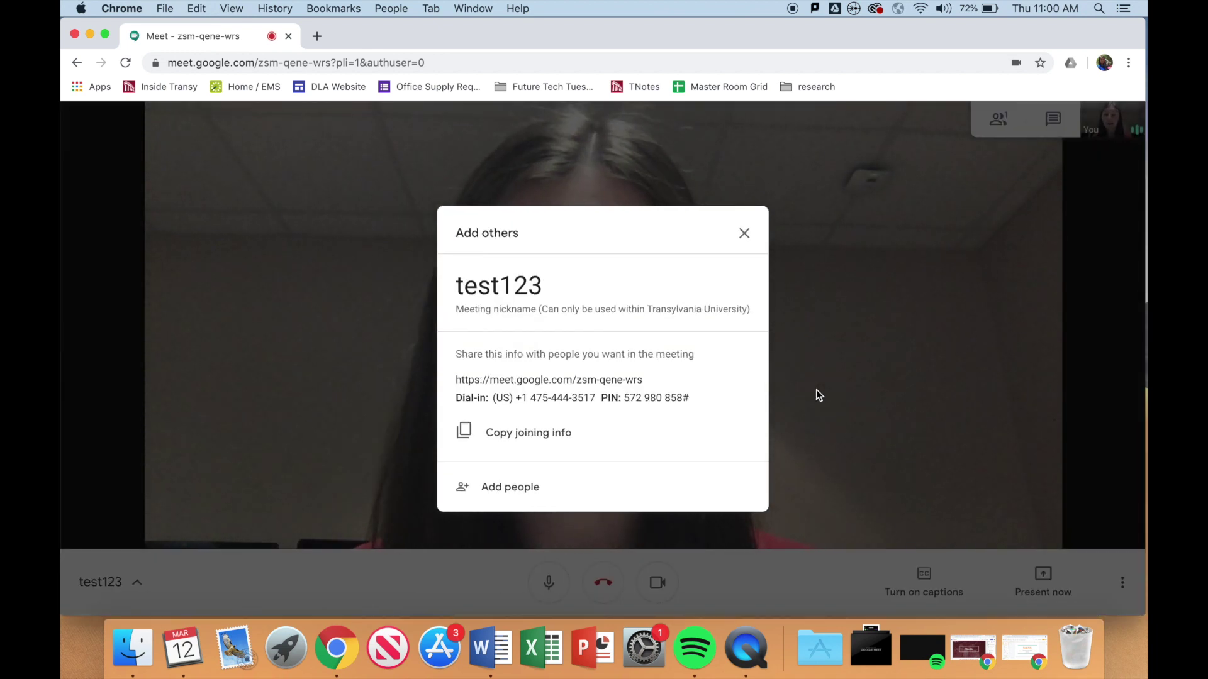
Step: Check the options for sharing joining info and adding people, and leave the test123 meeting
left_click(612, 441)
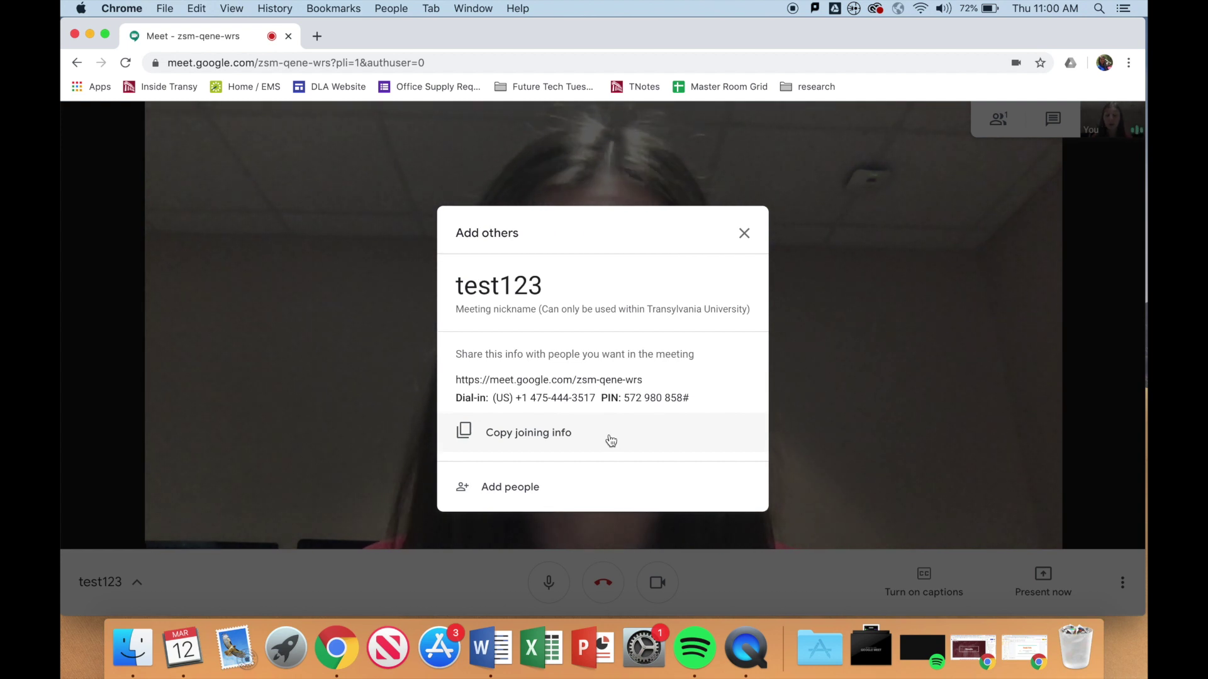
left_click(596, 489)
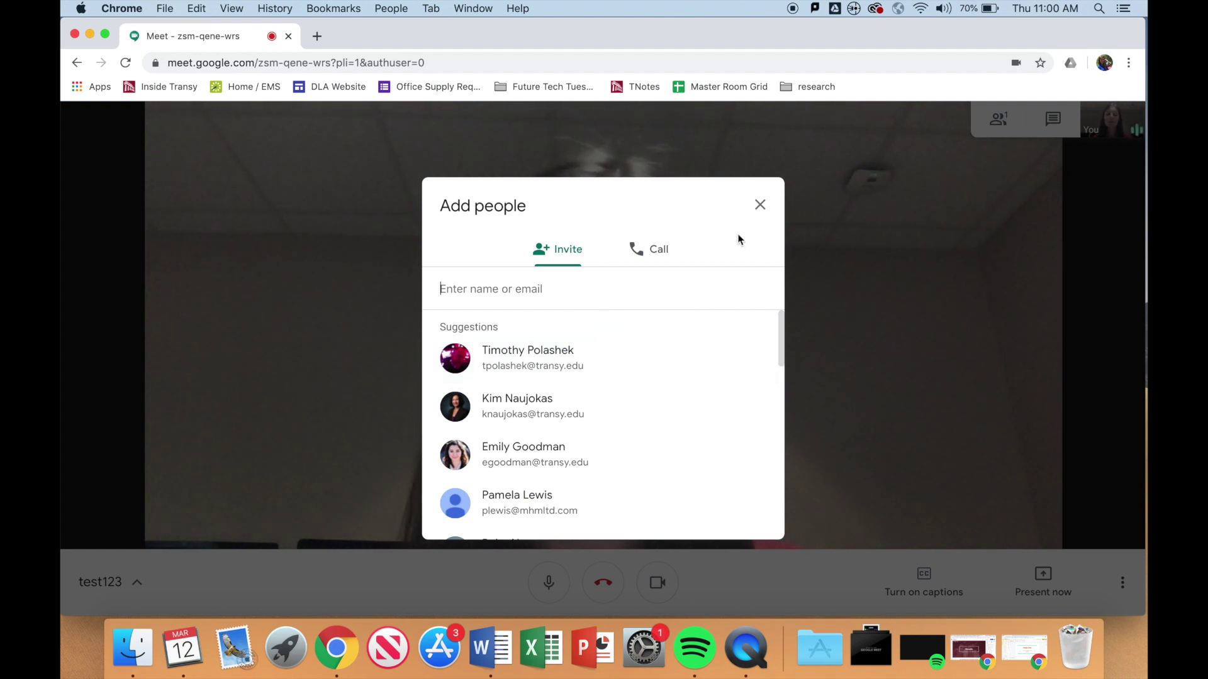
left_click(761, 204)
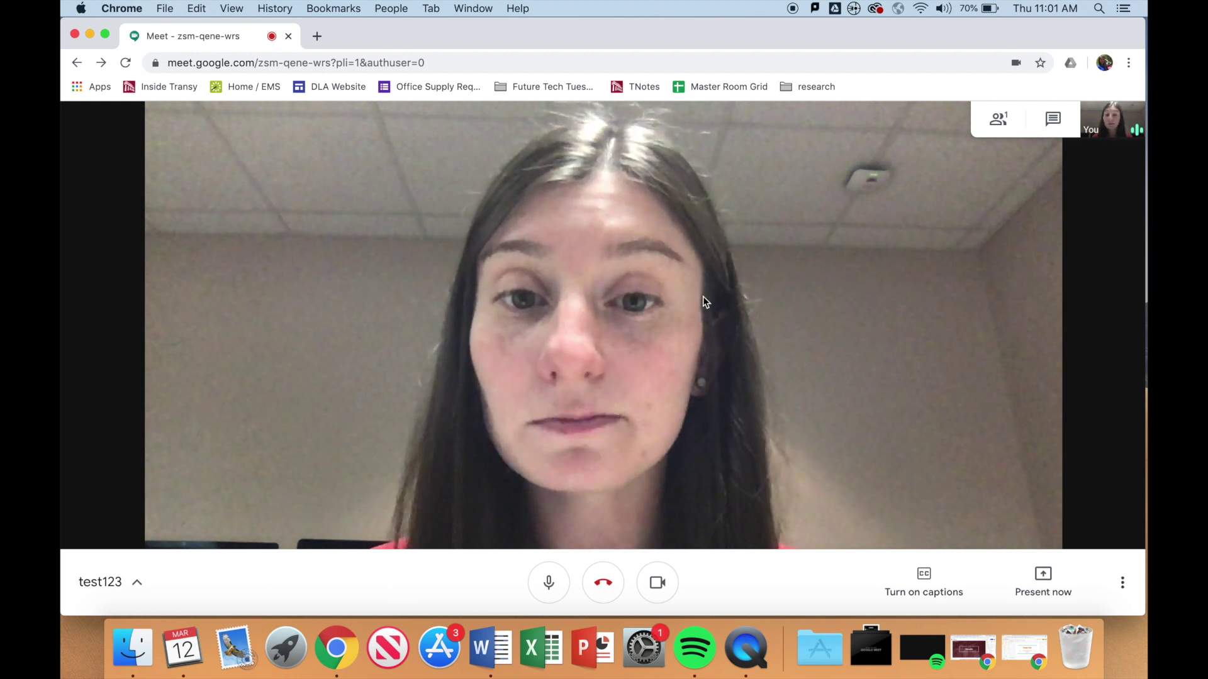
left_click(608, 593)
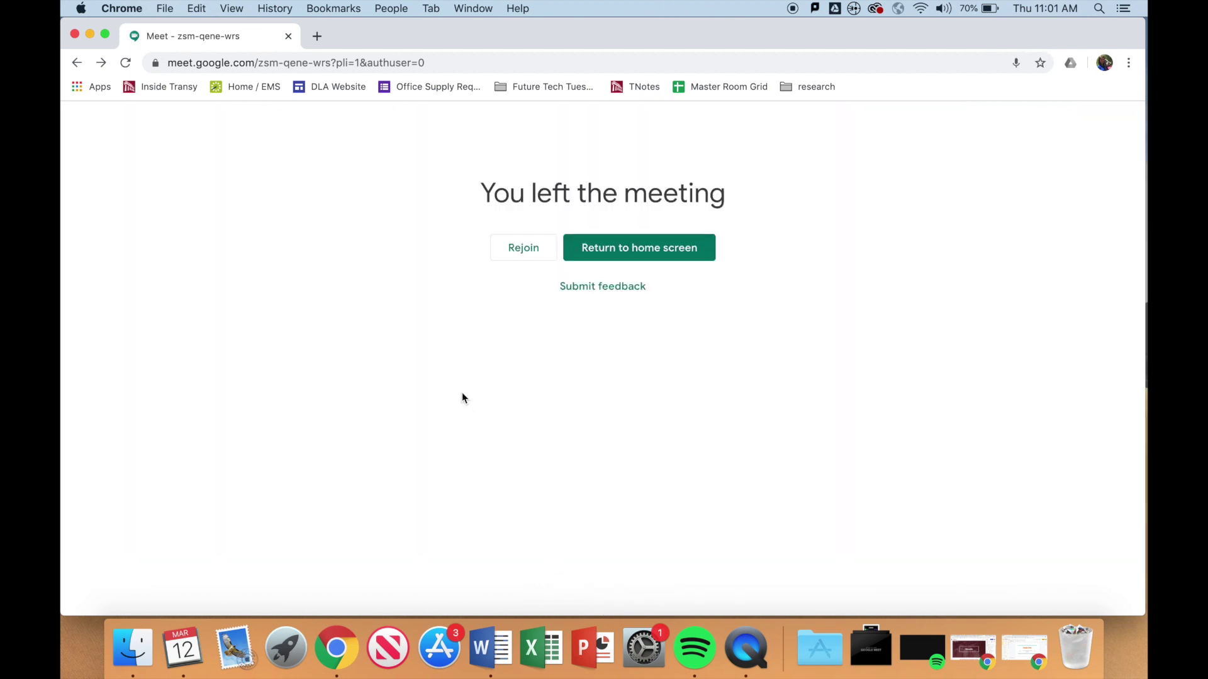
Step: Return to google.com and open Google Calendar
left_click(446, 66)
type("goo")
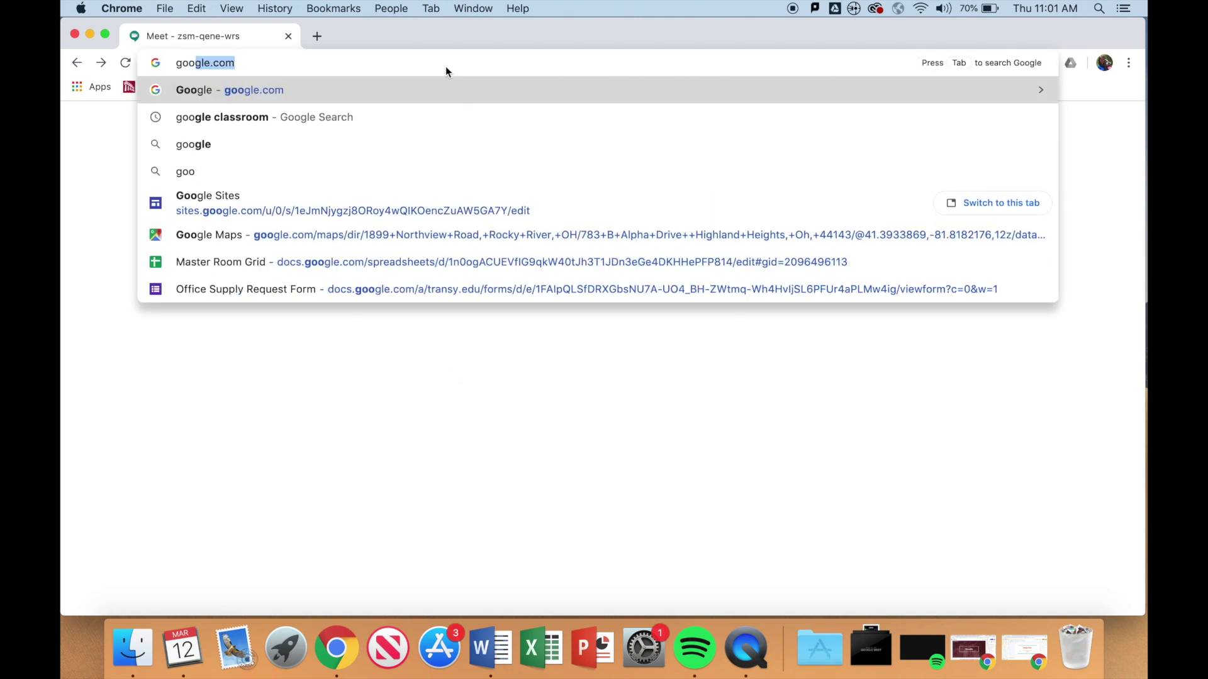
key("Return")
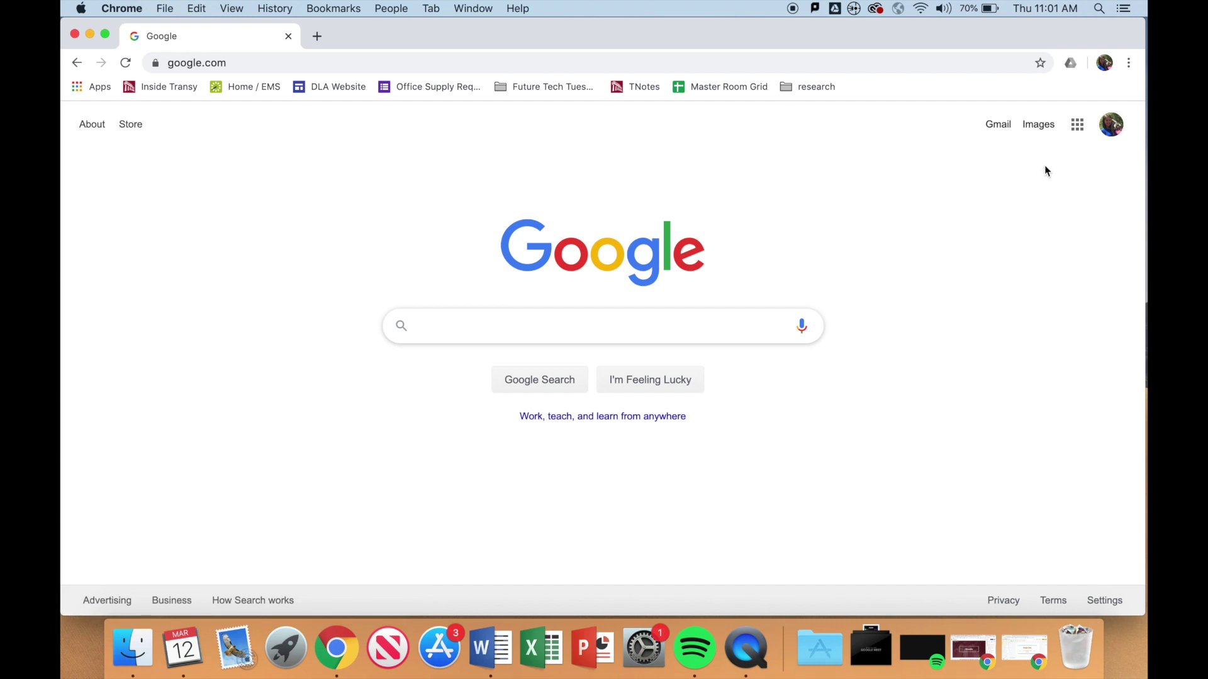
left_click(1077, 137)
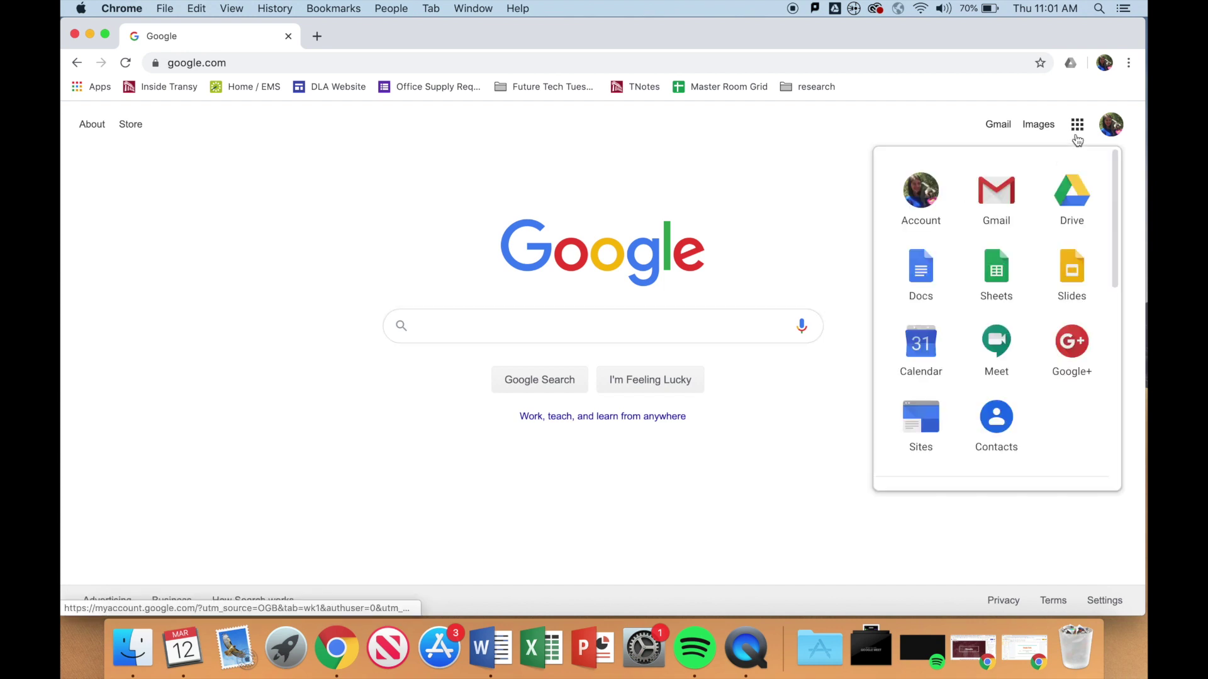
left_click(947, 349)
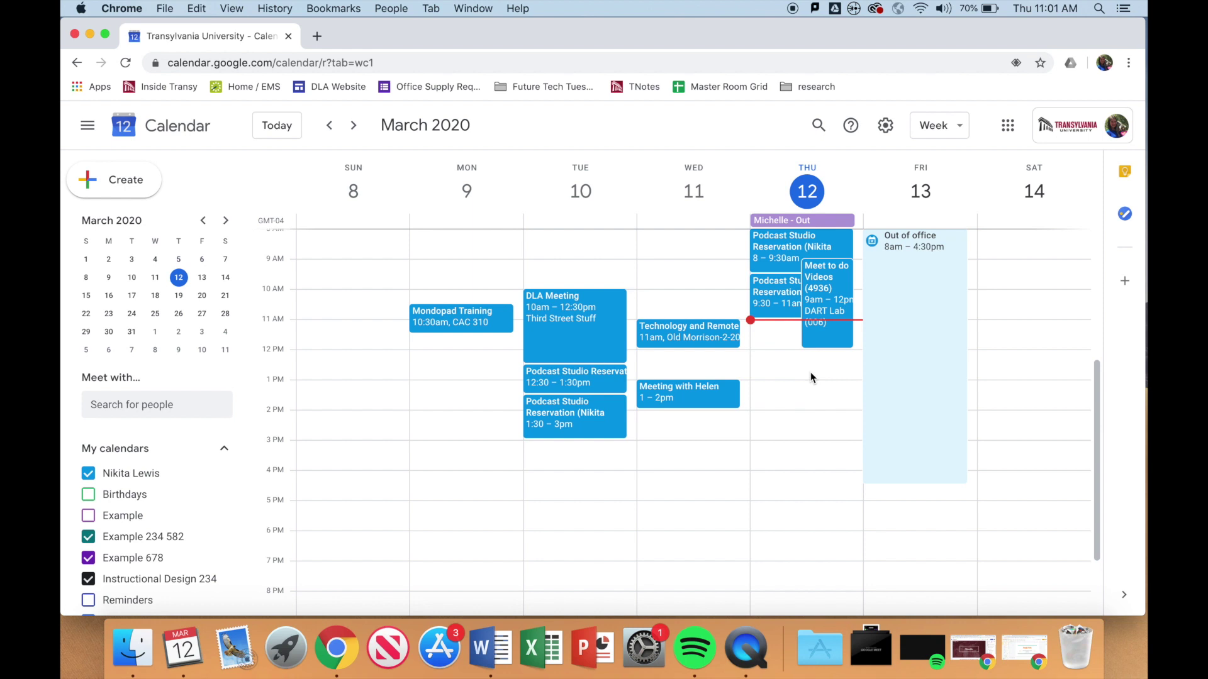
Step: Create an event on Thursday, March 12 at 11am and, in its full details, title it "Test 123 - Google Meet"
left_click(776, 323)
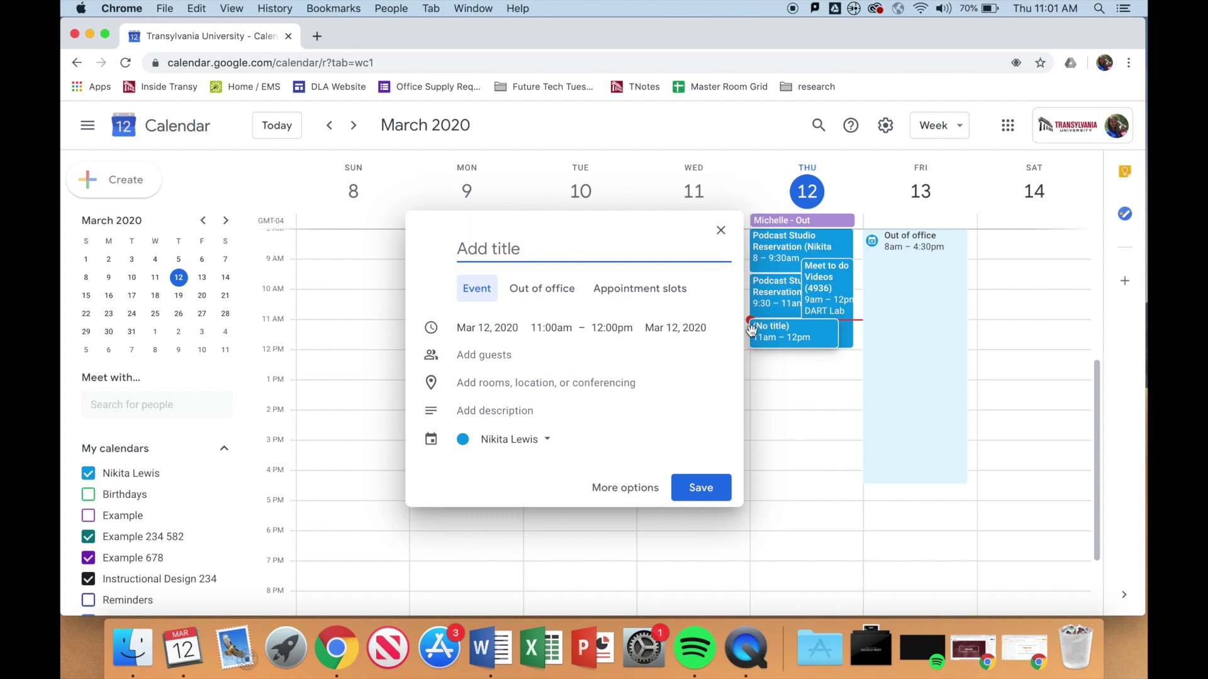
left_click(634, 500)
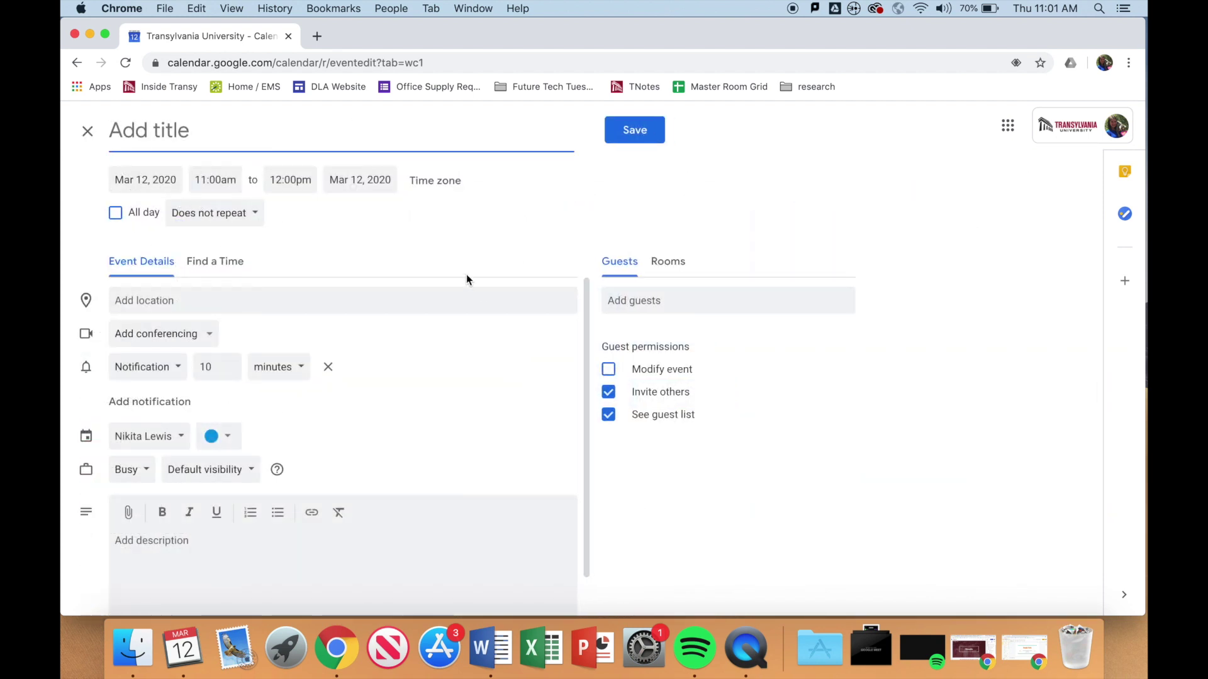
type("Test ")
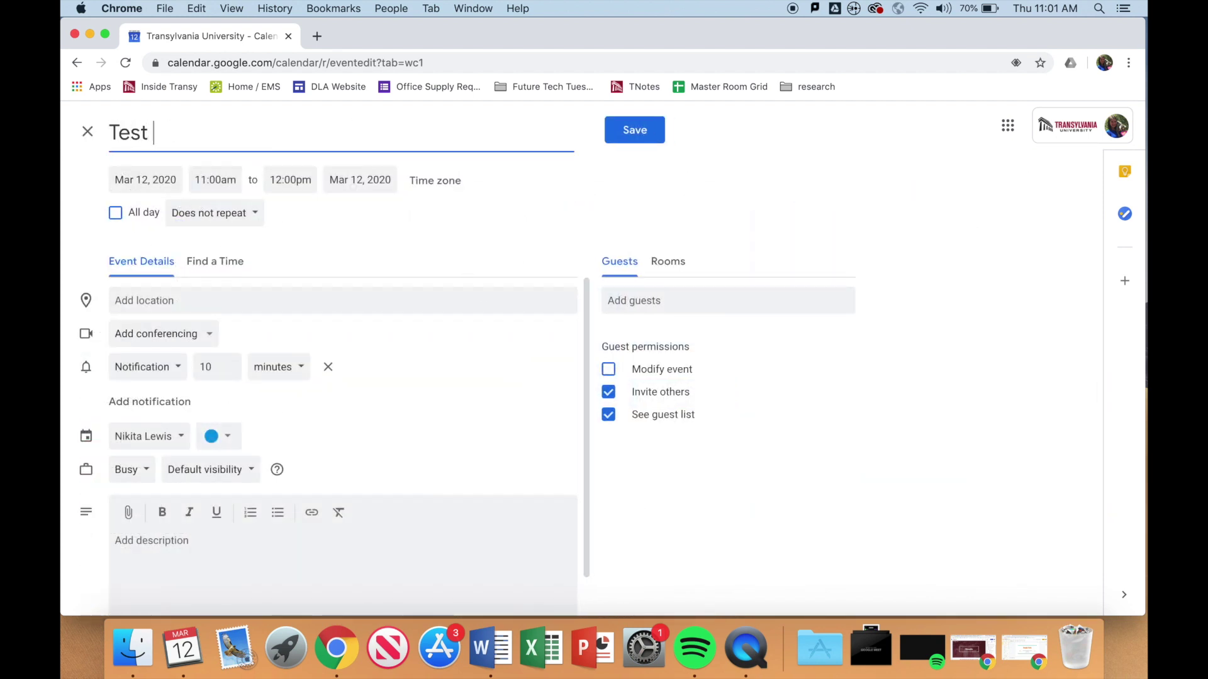
type("123 - Google Meet")
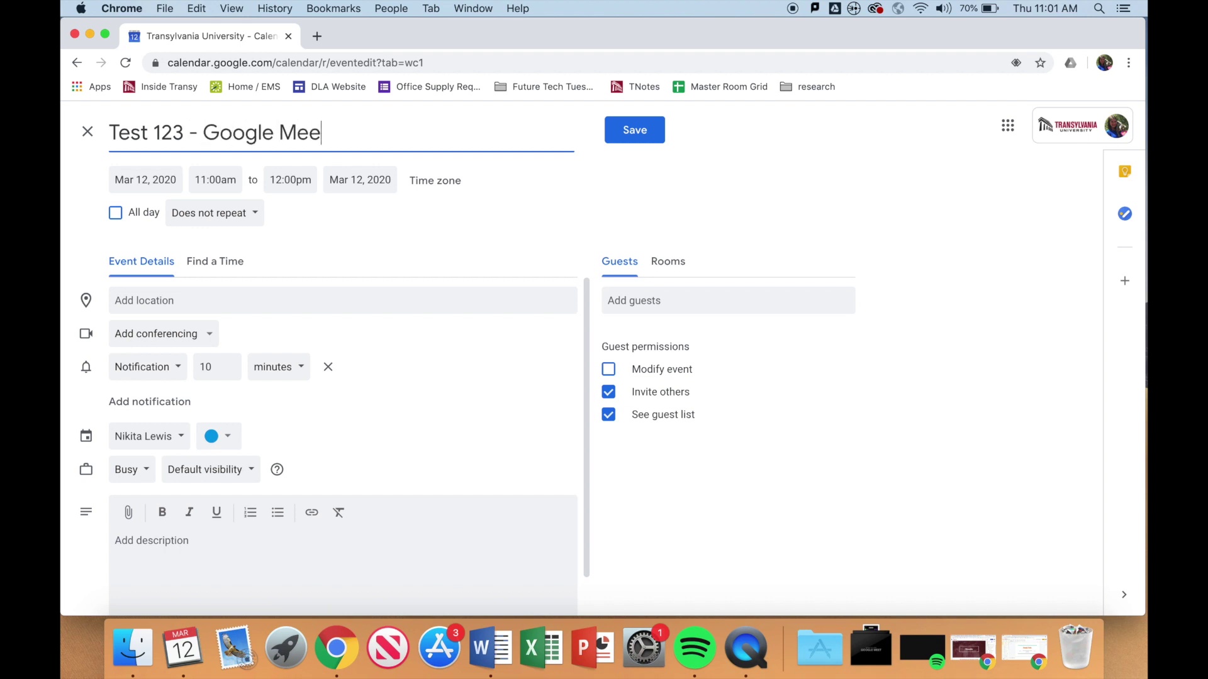
Step: Set the event's start time to 11:05am
left_click(220, 181)
left_click(220, 182)
key("BackSpace")
type("5")
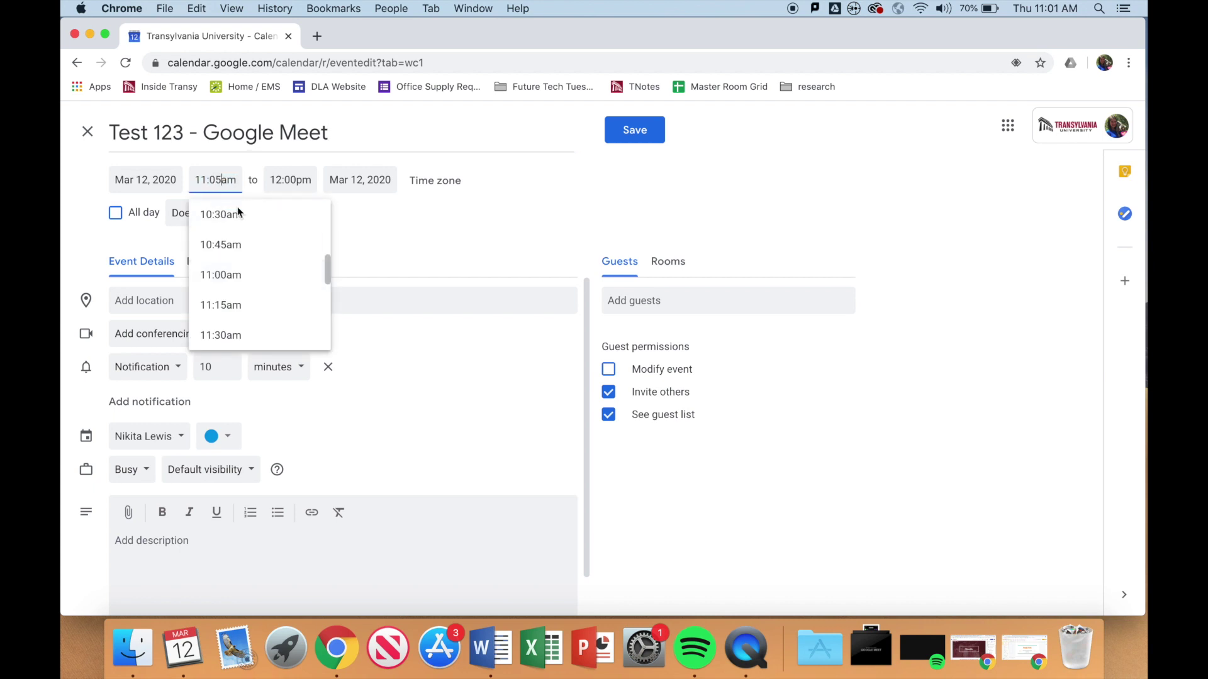
left_click(375, 218)
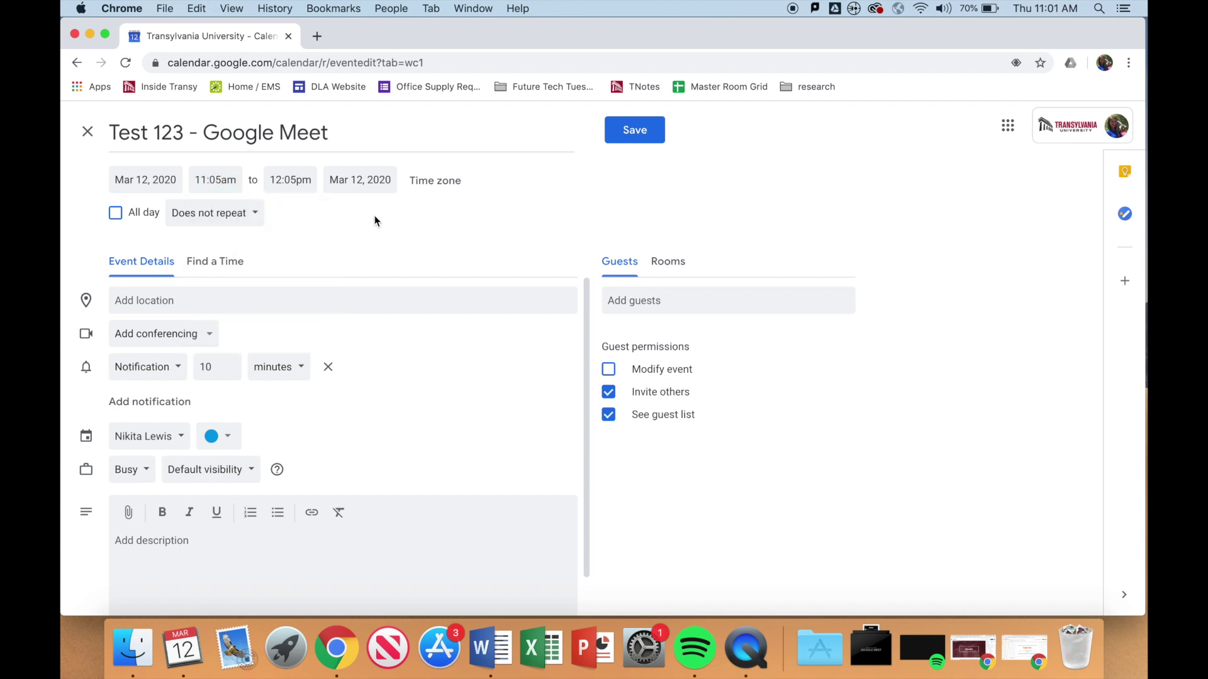
Step: Review the event's repeat options without choosing one, and add Hangouts Meet conferencing to it
left_click(256, 218)
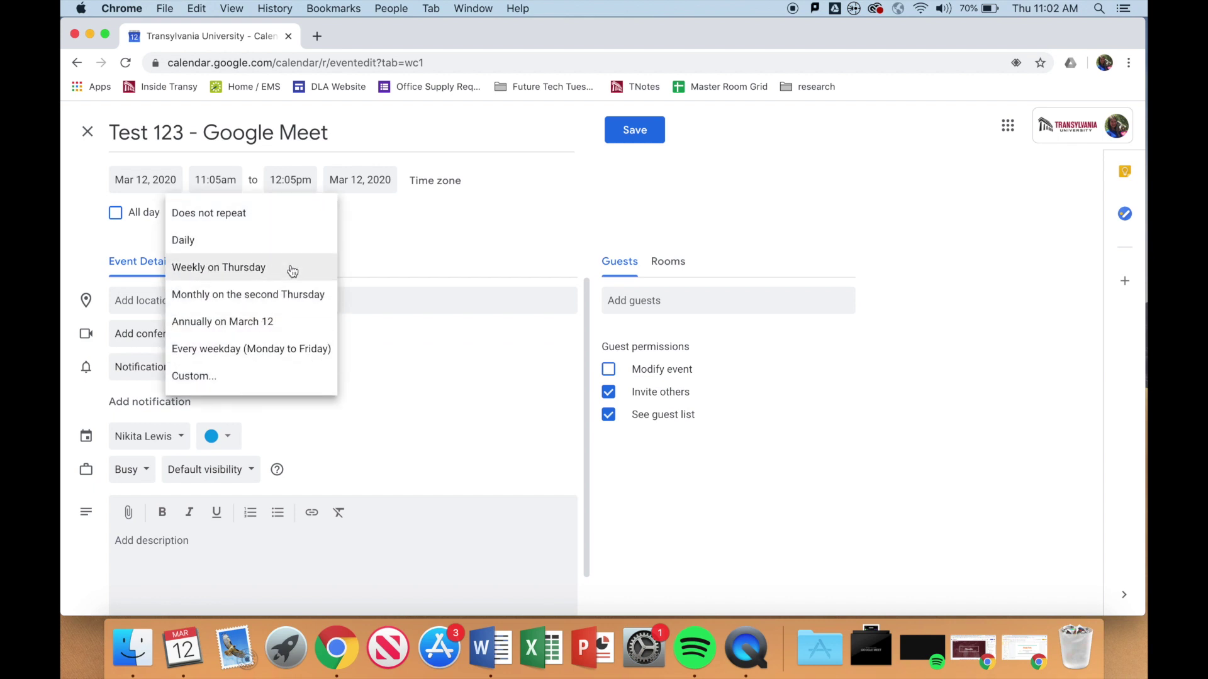
left_click(406, 246)
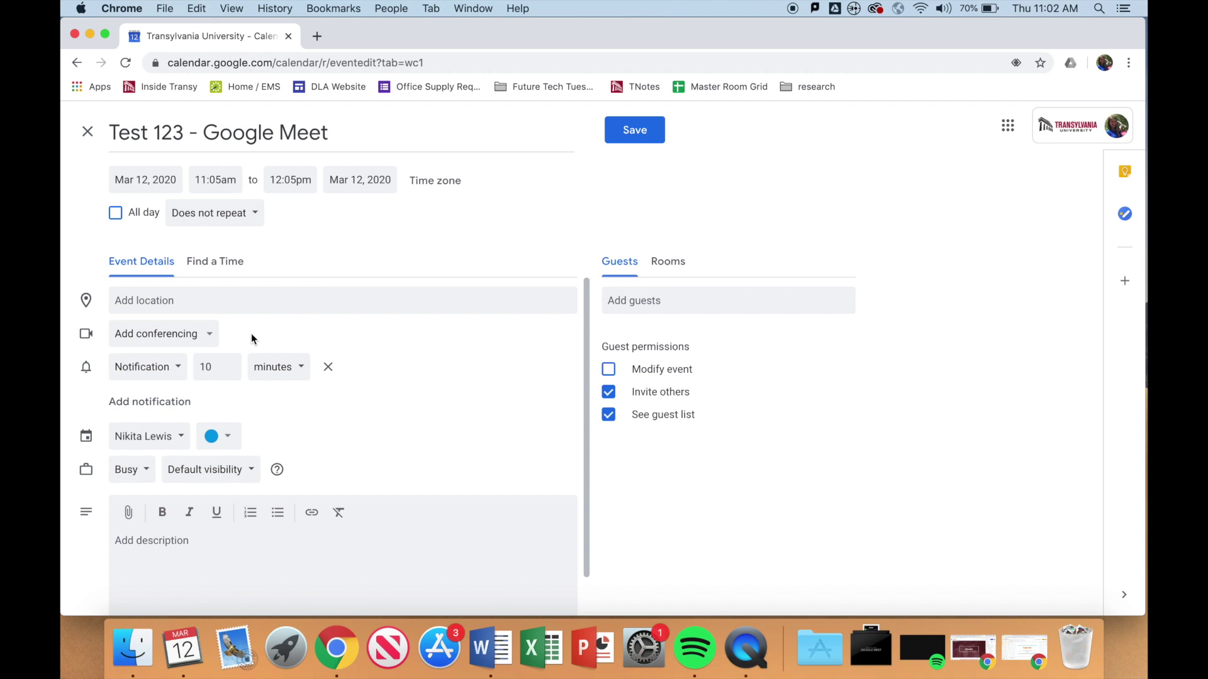
left_click(204, 342)
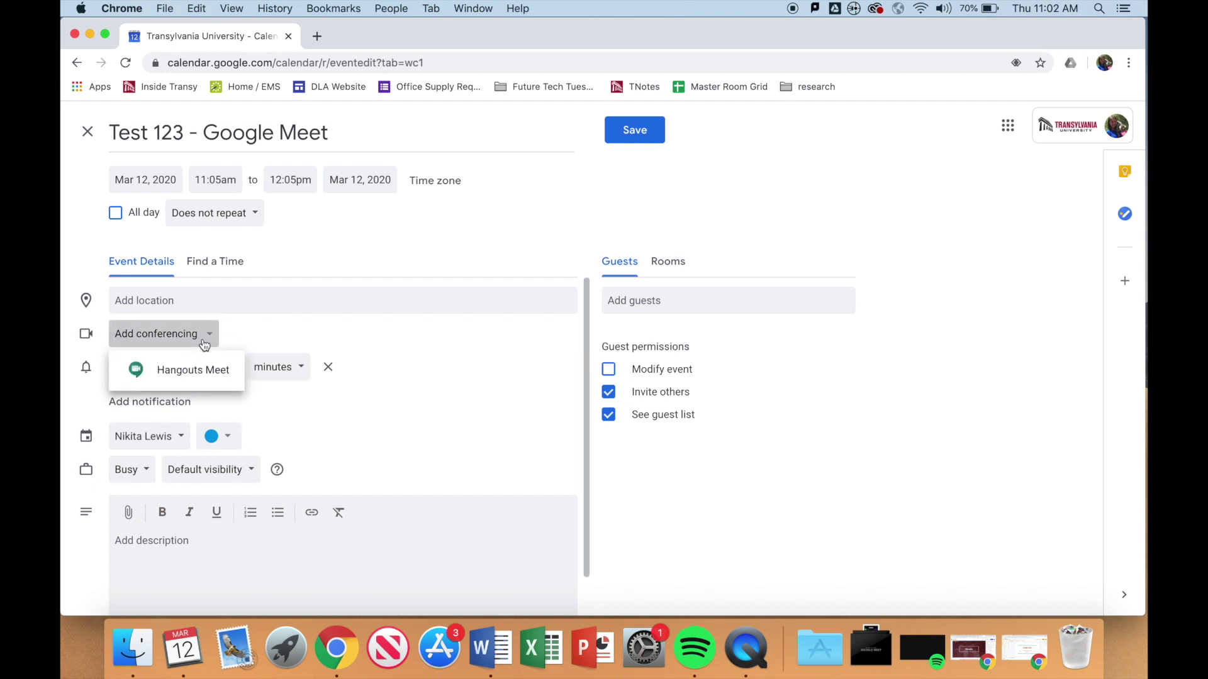
left_click(206, 371)
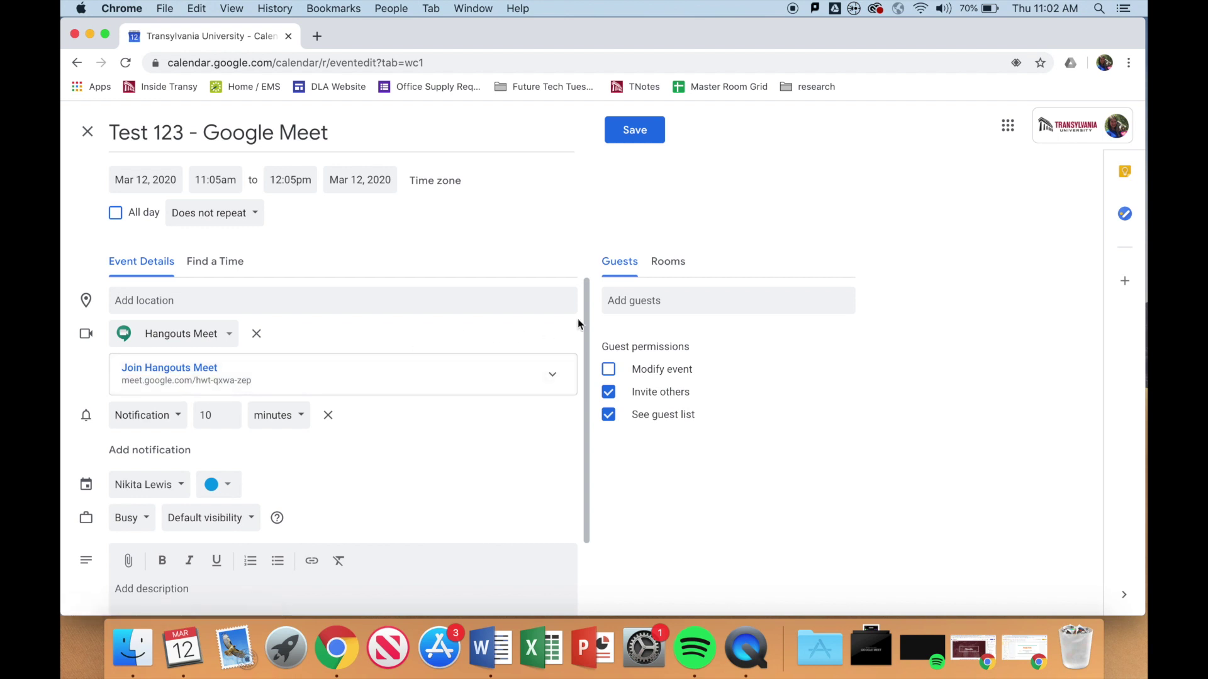
Step: Add two colleagues as guests by name, and save the event with invitation emails sent to them
left_click(647, 302)
type("helen")
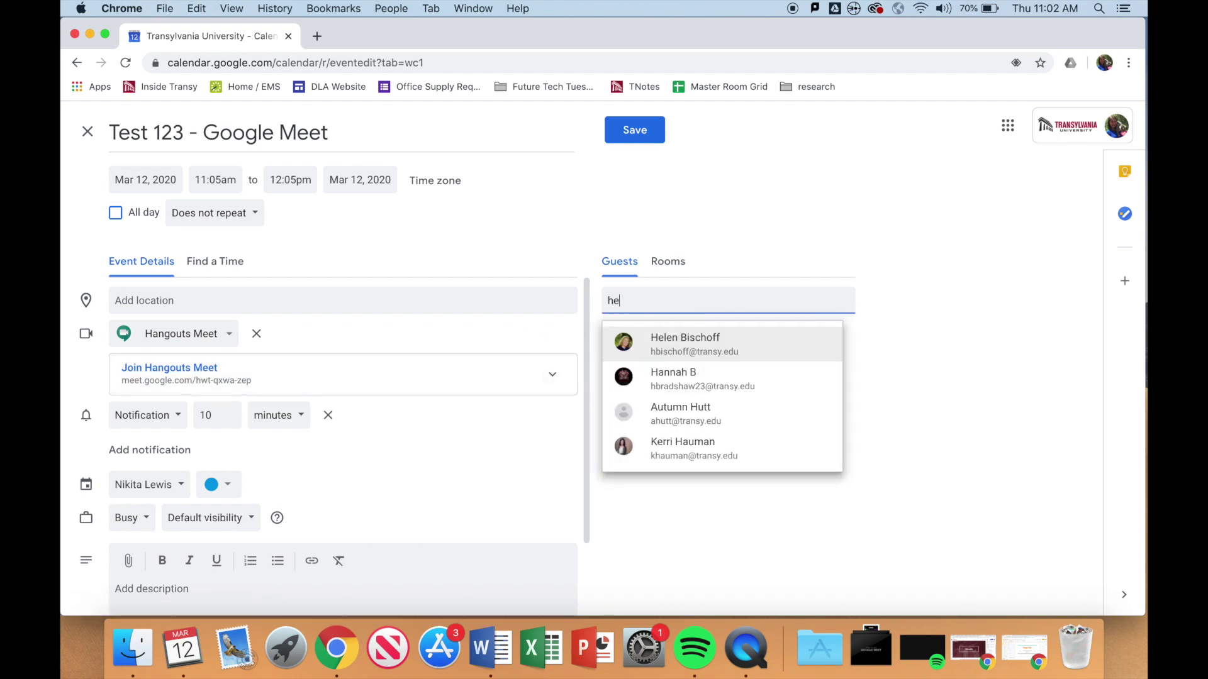
left_click(711, 340)
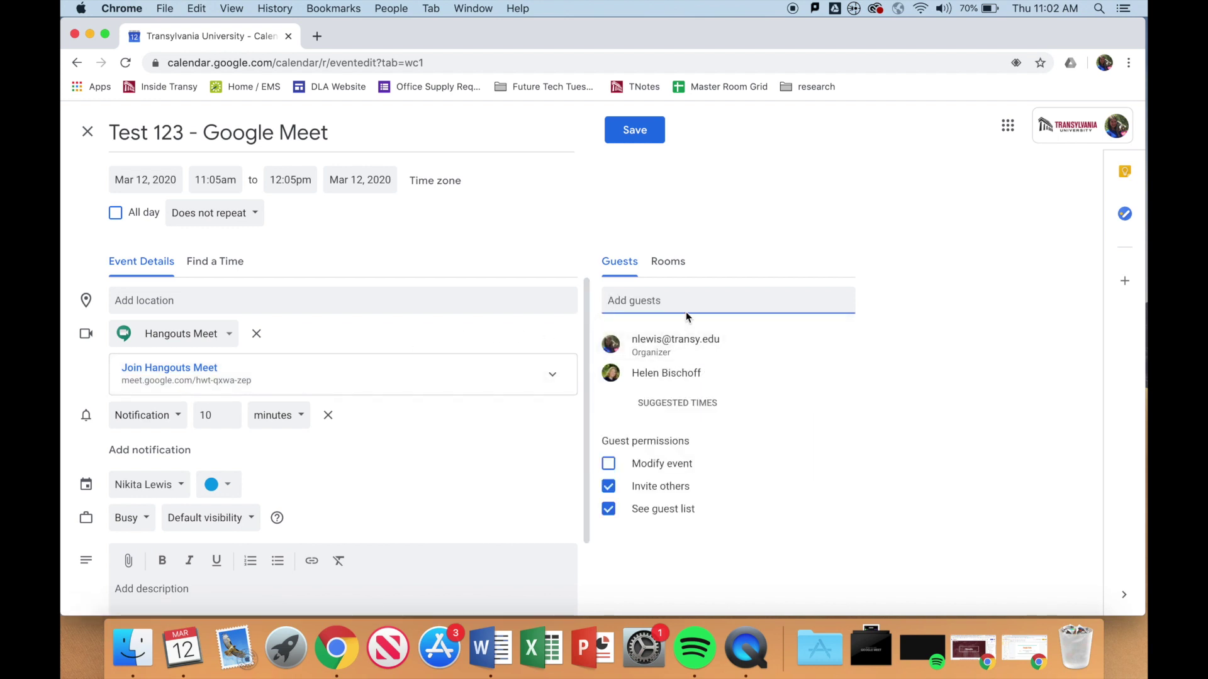
type("laura sc")
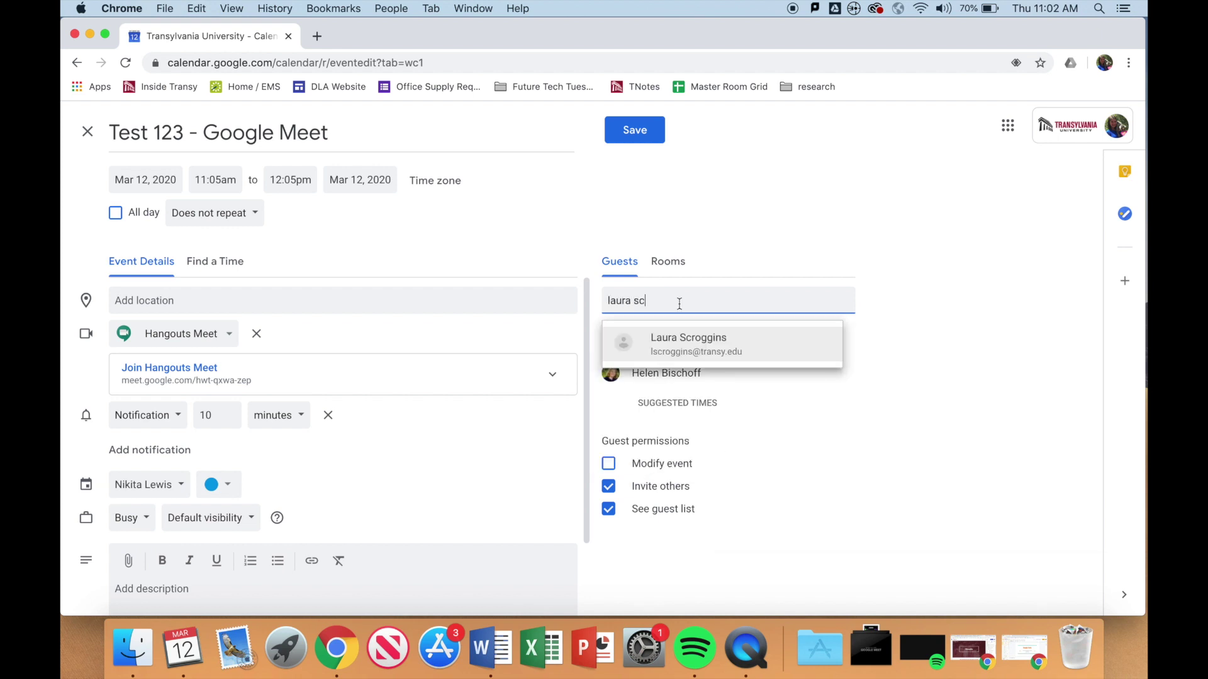
left_click(722, 353)
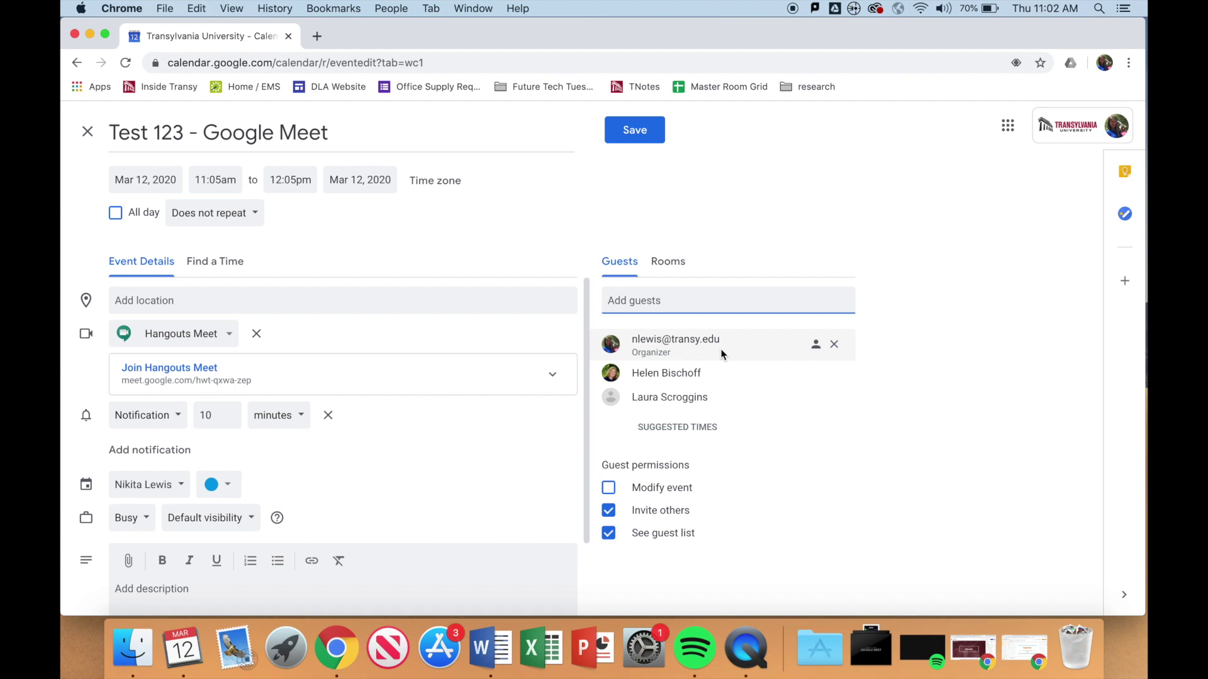
left_click(644, 138)
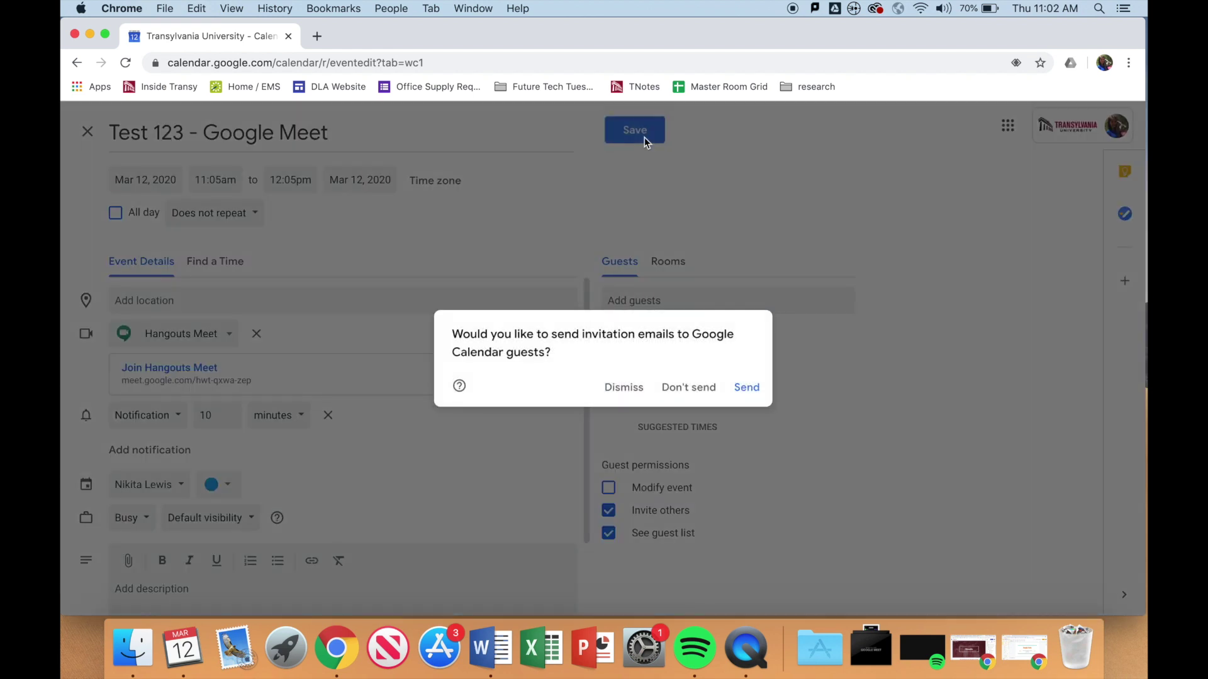
left_click(753, 397)
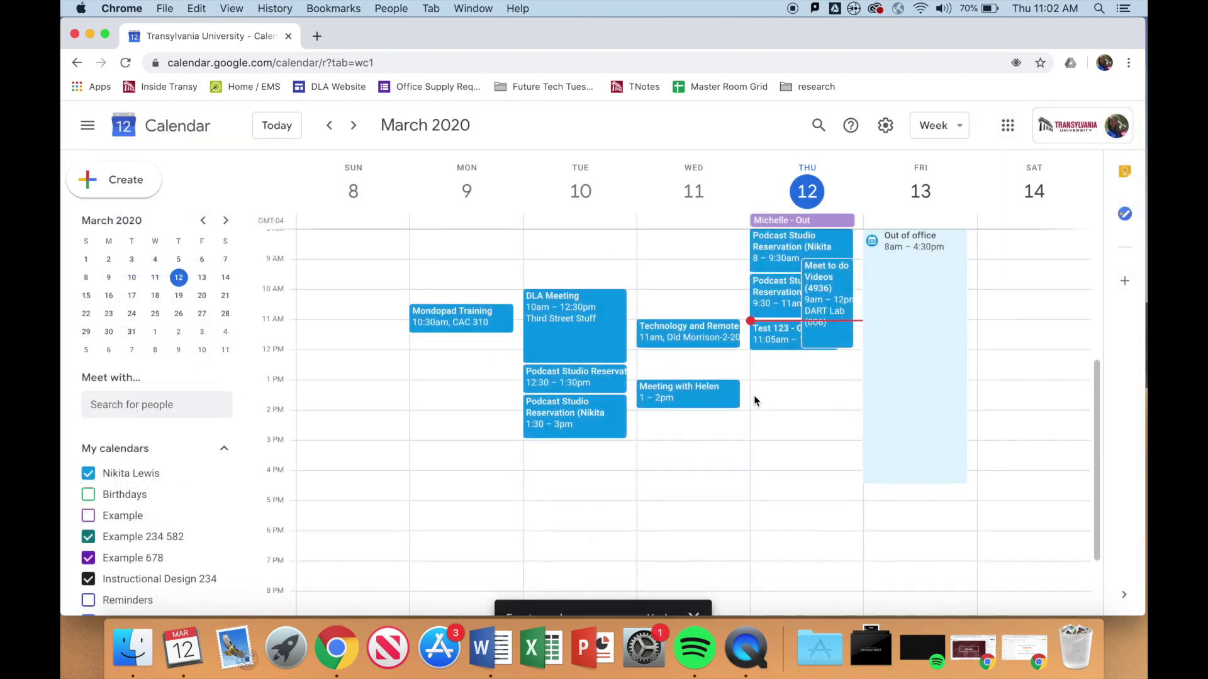
Step: Open the "Test 123 - Google Meet" event on the calendar and join its Hangouts Meet call
left_click(780, 344)
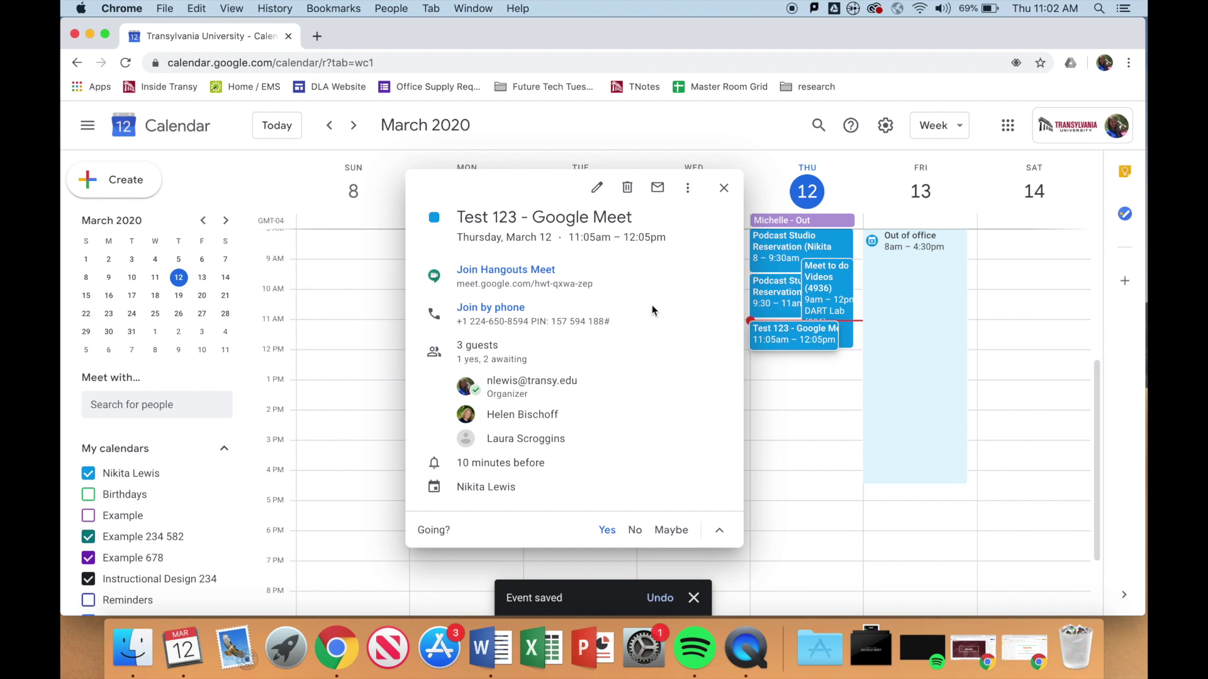
left_click(517, 278)
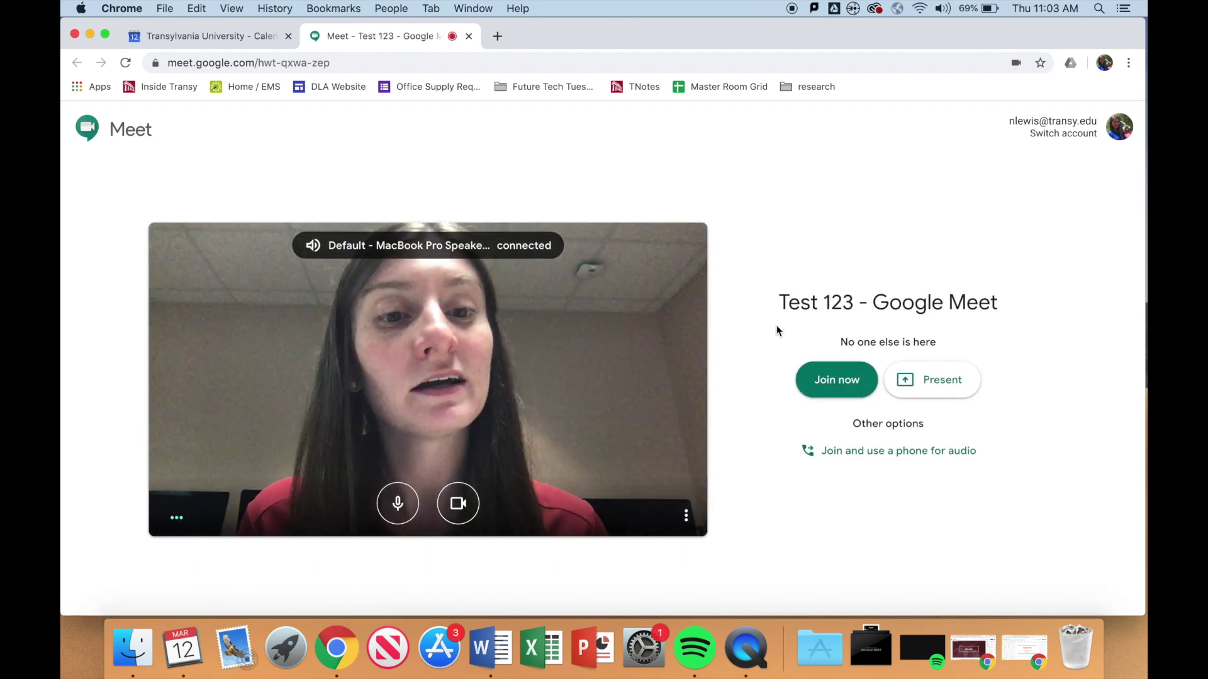
left_click(817, 380)
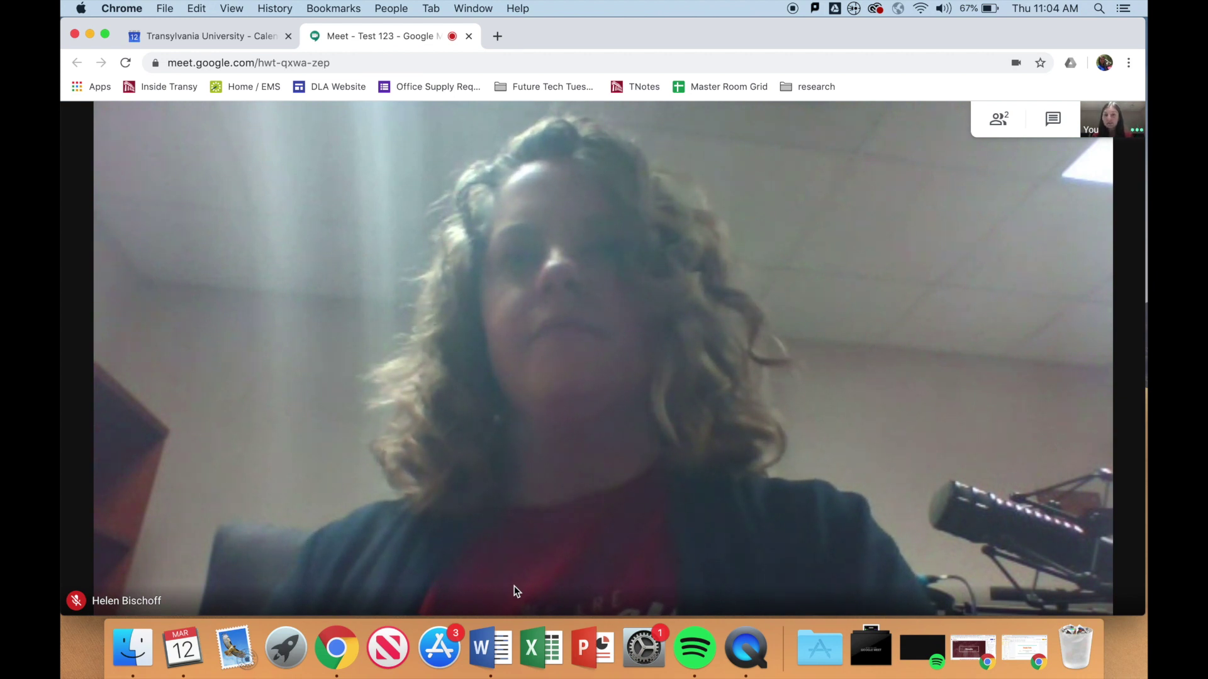
Step: View the meeting's details and joining info during the call, and close them again
mouse_move(449, 560)
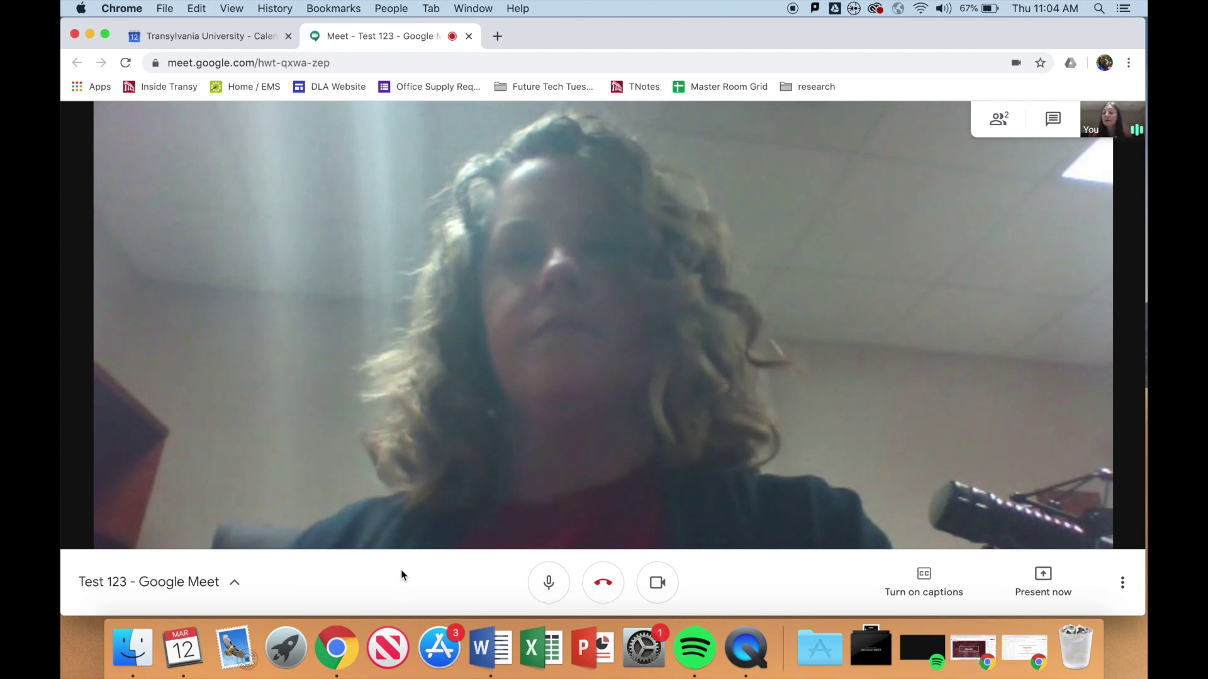
left_click(236, 587)
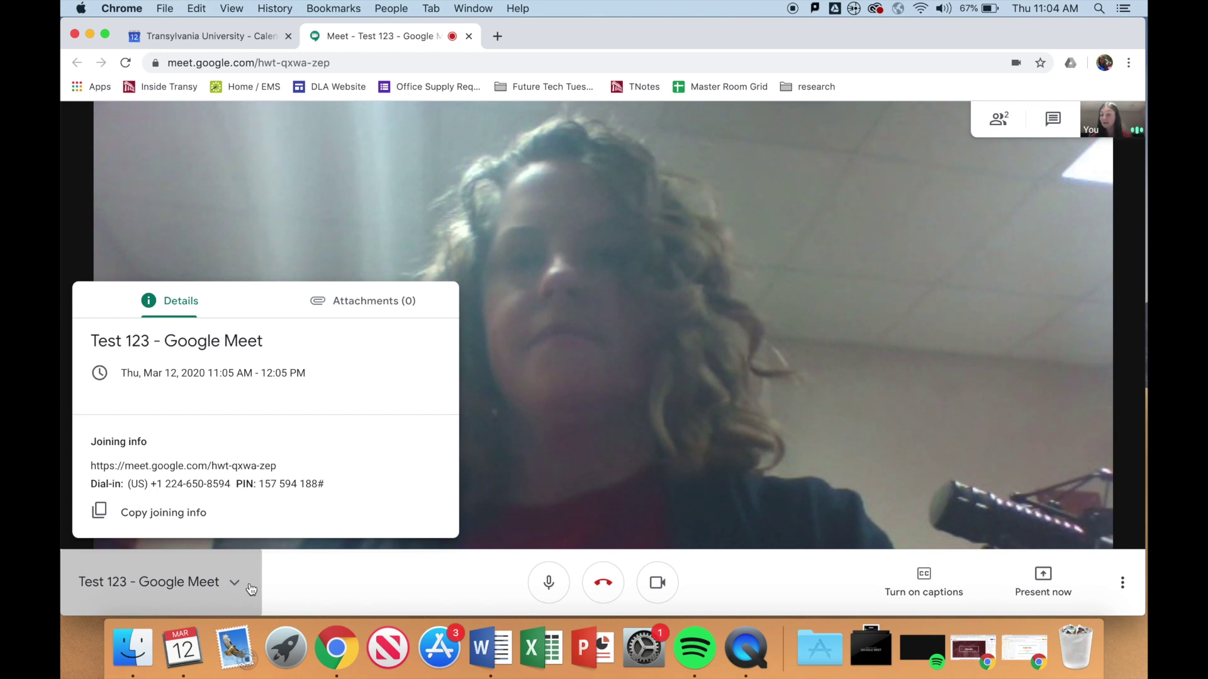
left_click(251, 589)
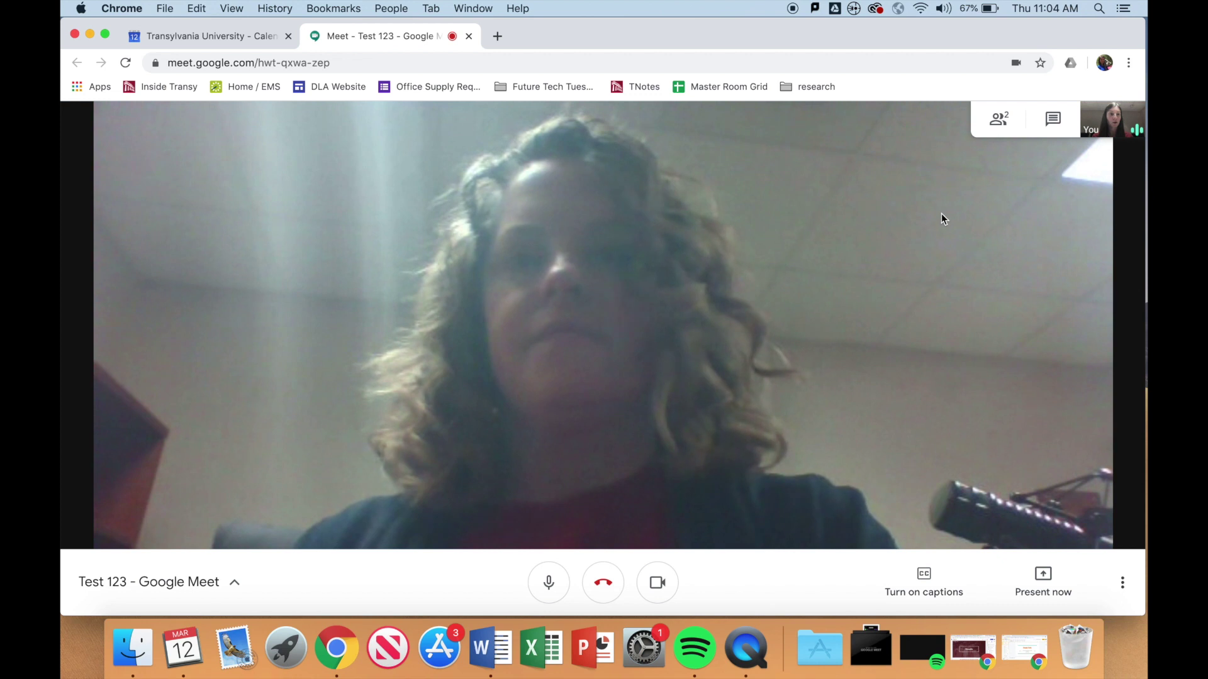
Step: Send a short greeting to the other participant in the meeting chat, and view the participant list before closing the side panel
left_click(1040, 130)
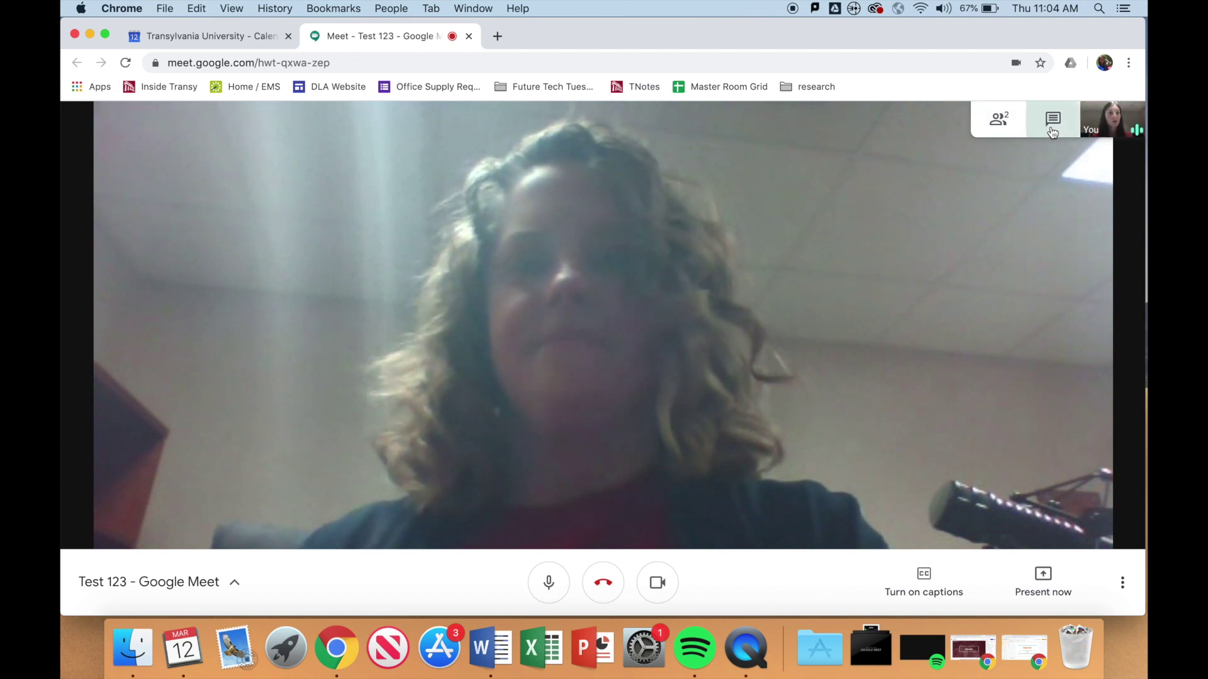
type("Hi Helen!")
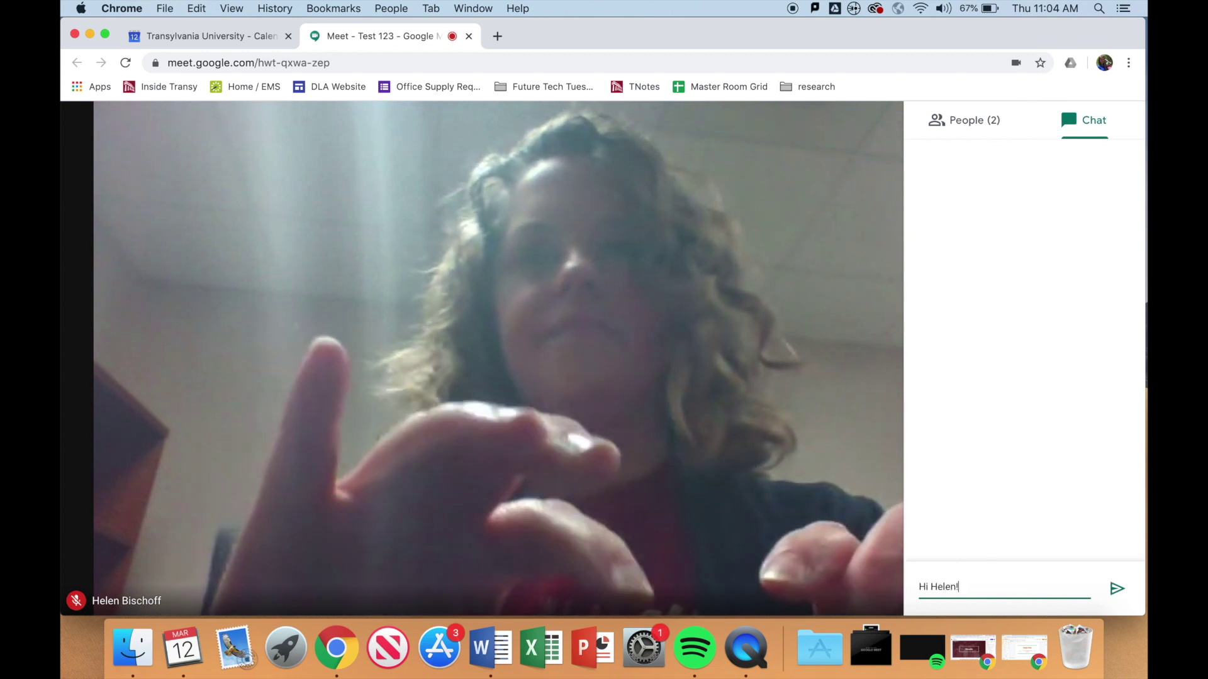
left_click(1123, 592)
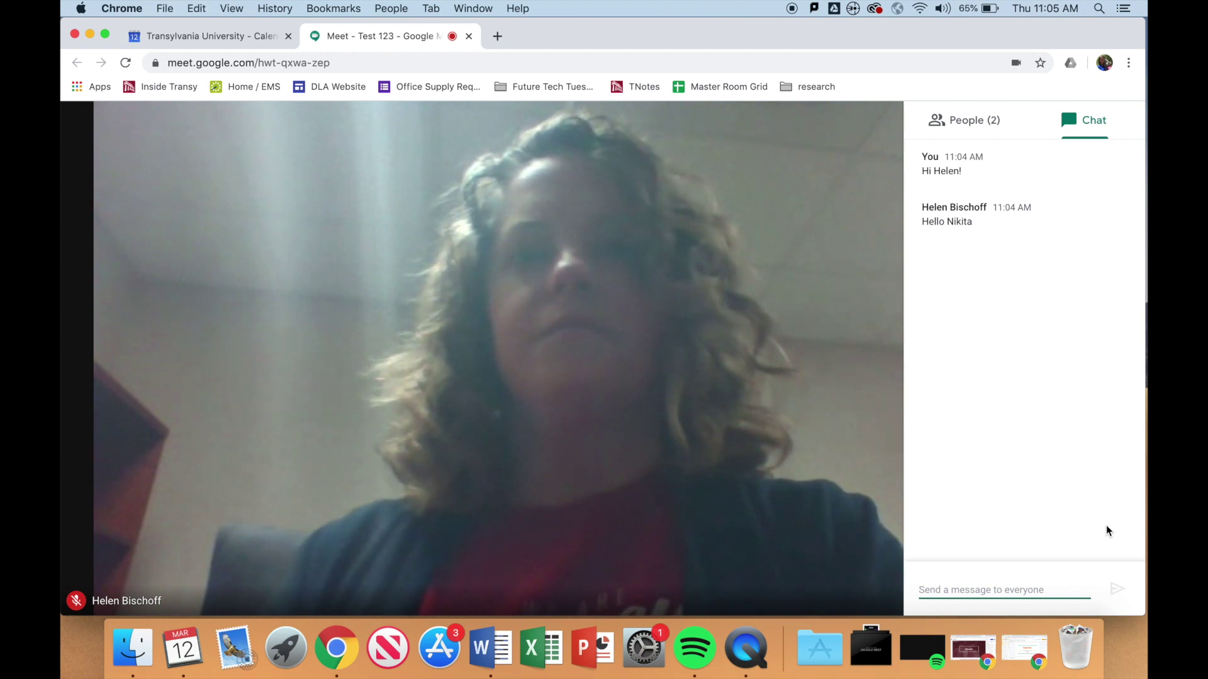
left_click(993, 135)
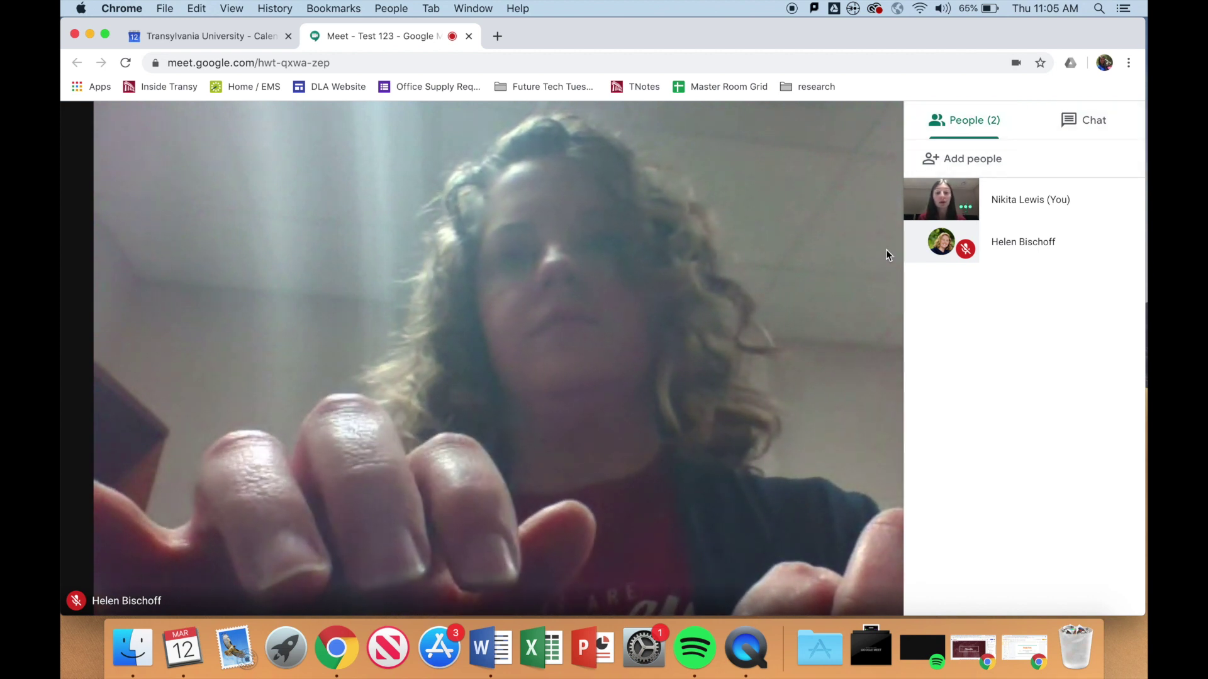
left_click(777, 284)
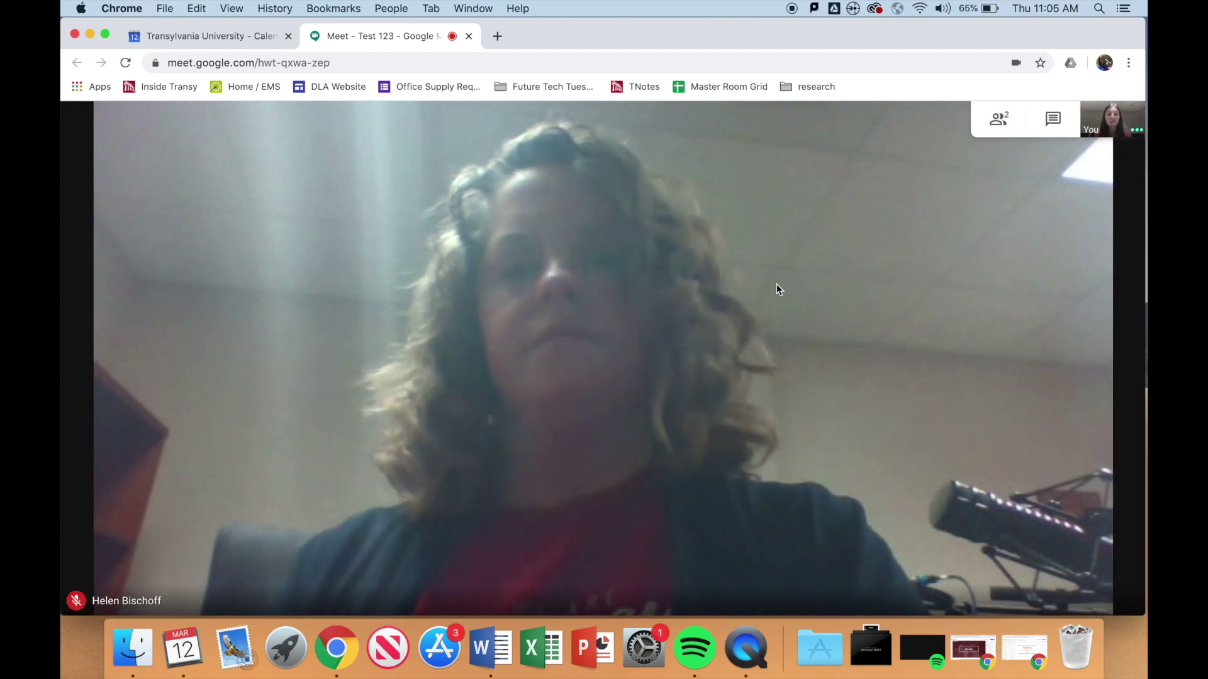
Step: Turn on live captions for the call, and turn them off again
mouse_move(779, 348)
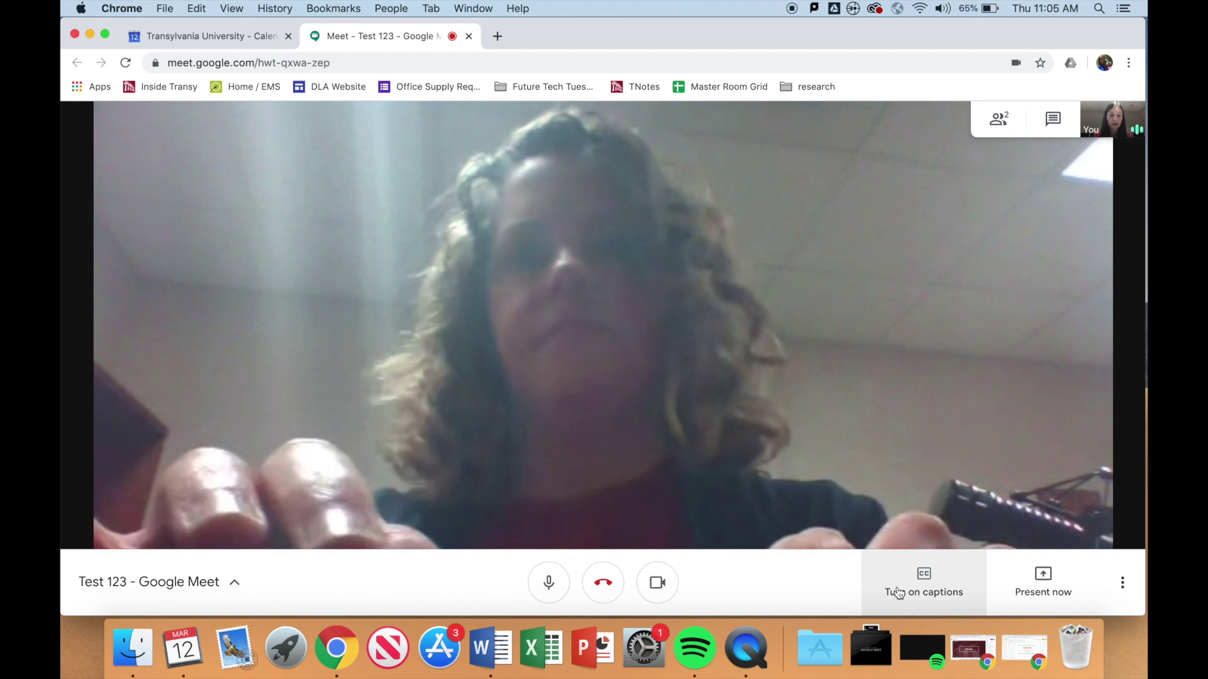
left_click(957, 605)
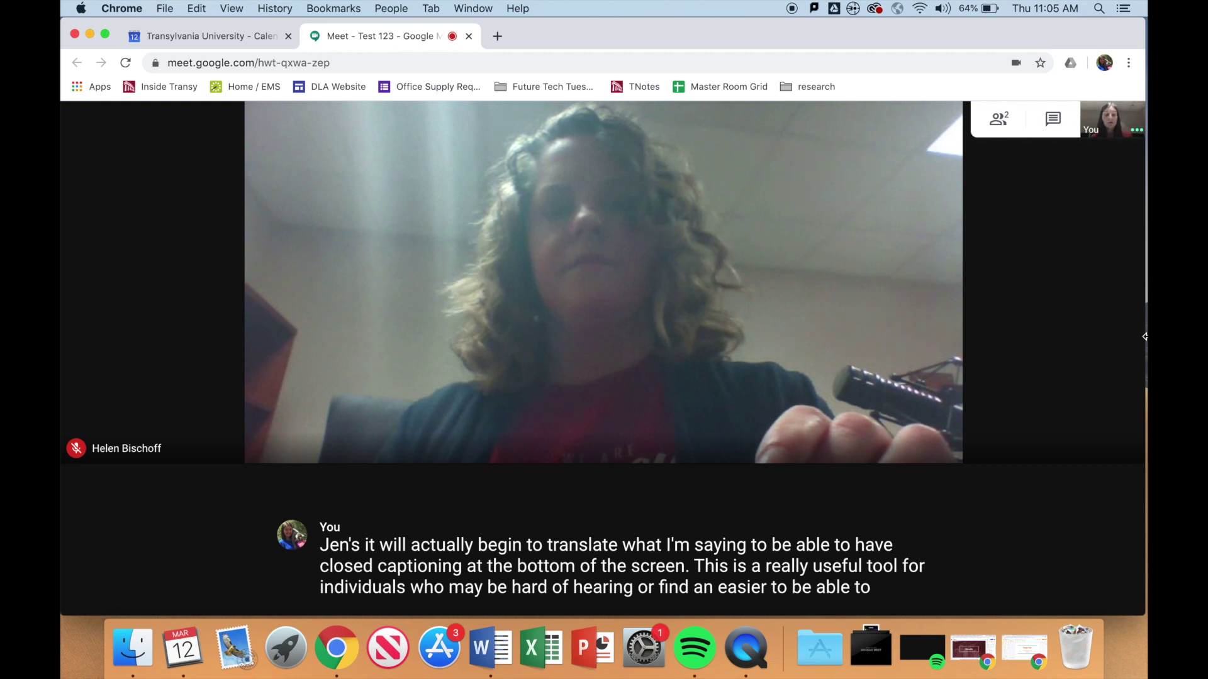
mouse_move(963, 537)
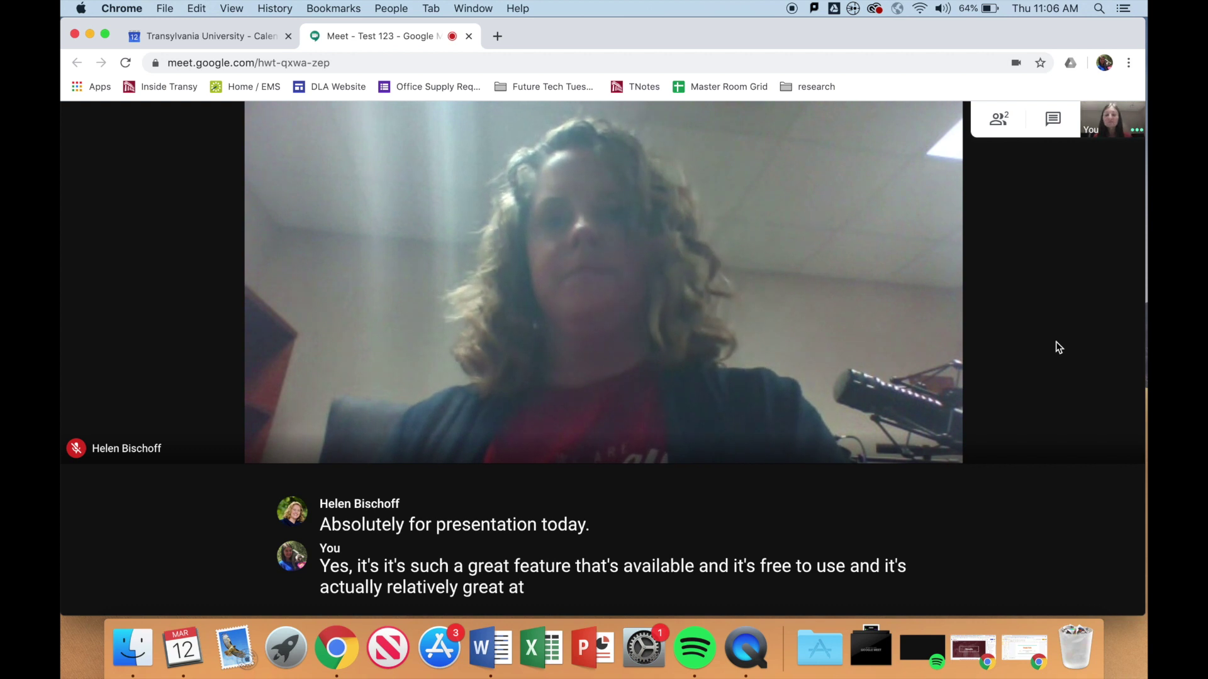
mouse_move(1023, 387)
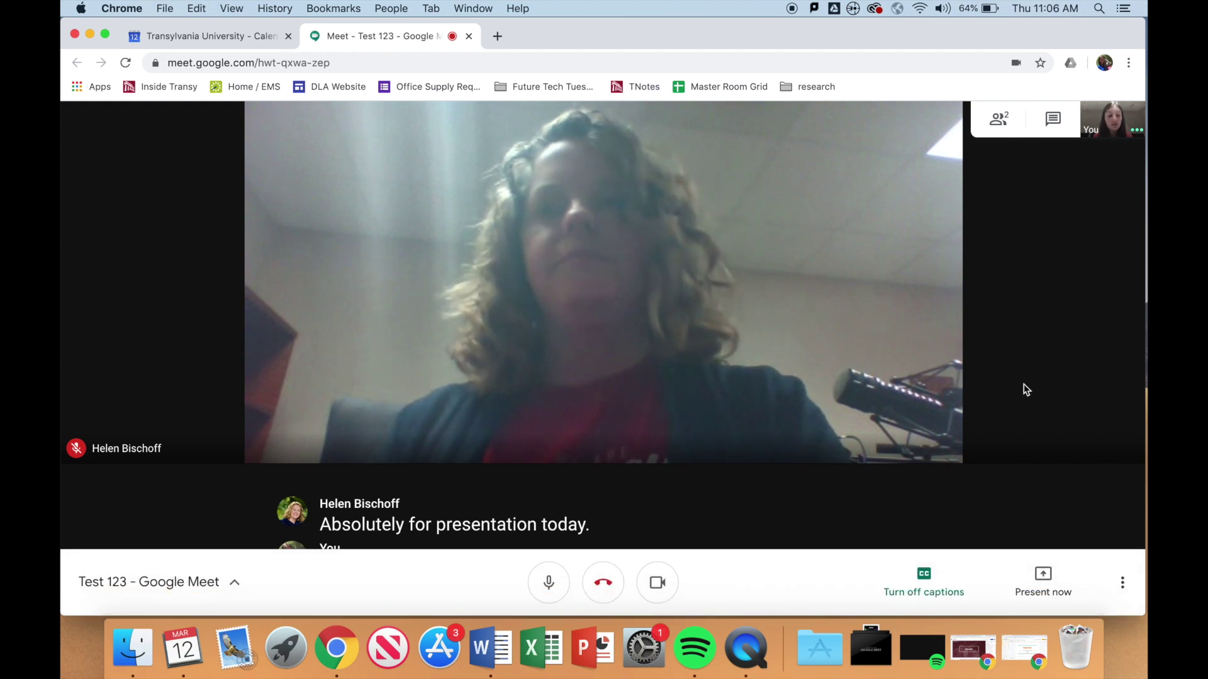
left_click(936, 570)
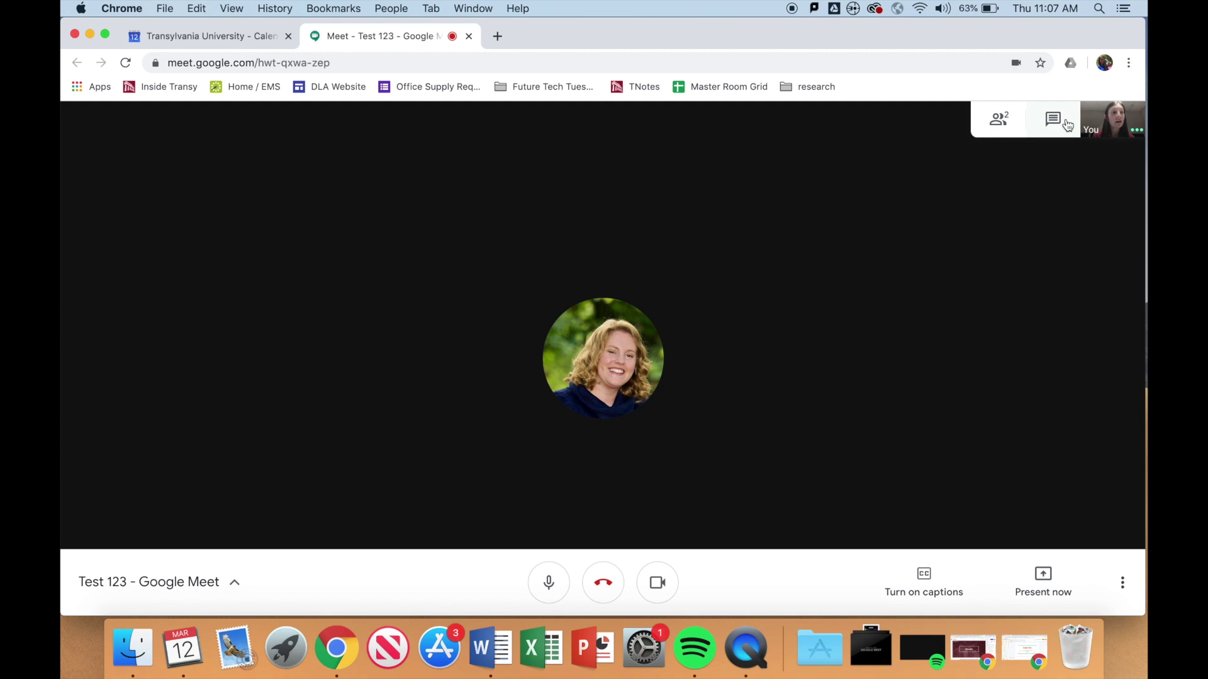
Step: Examine the pin, mute and remove controls for the other participant in the people list, and close the list
left_click(1020, 130)
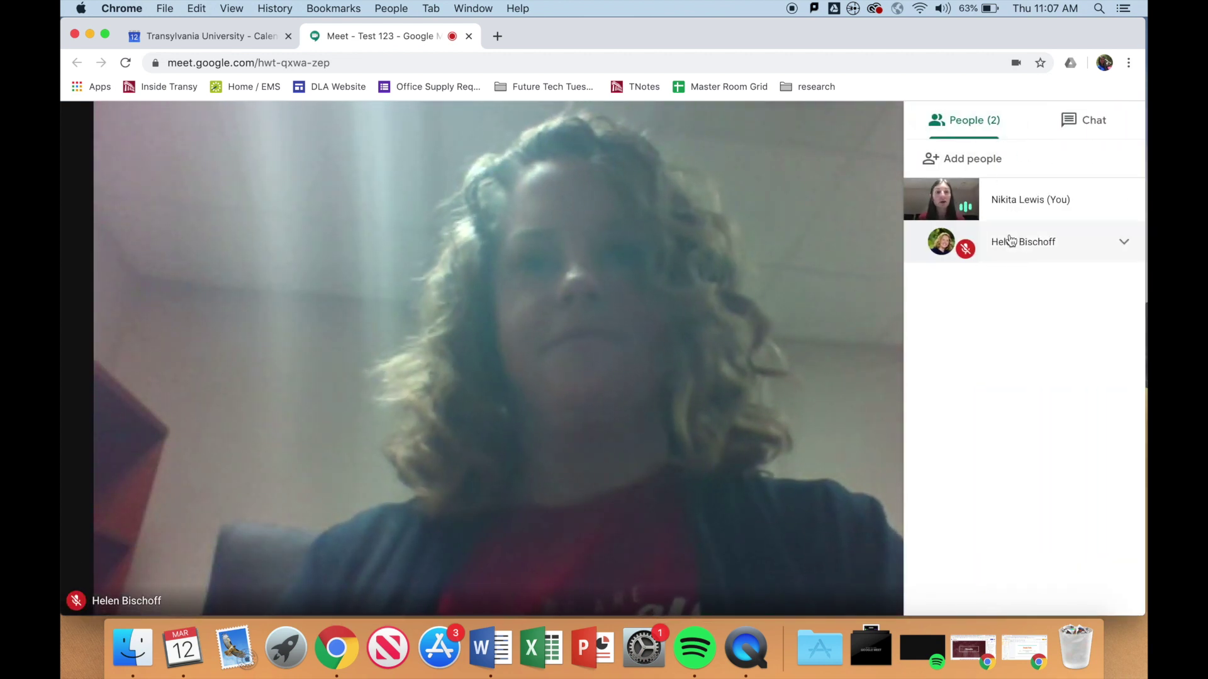
left_click(832, 192)
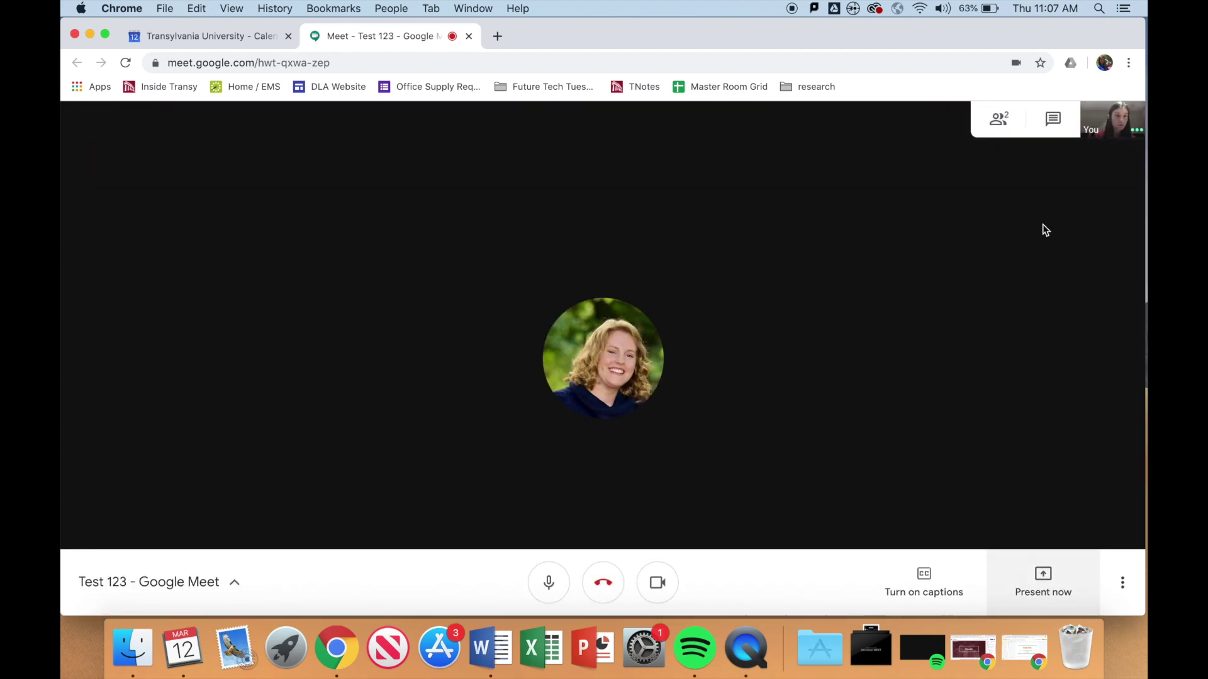
left_click(1006, 137)
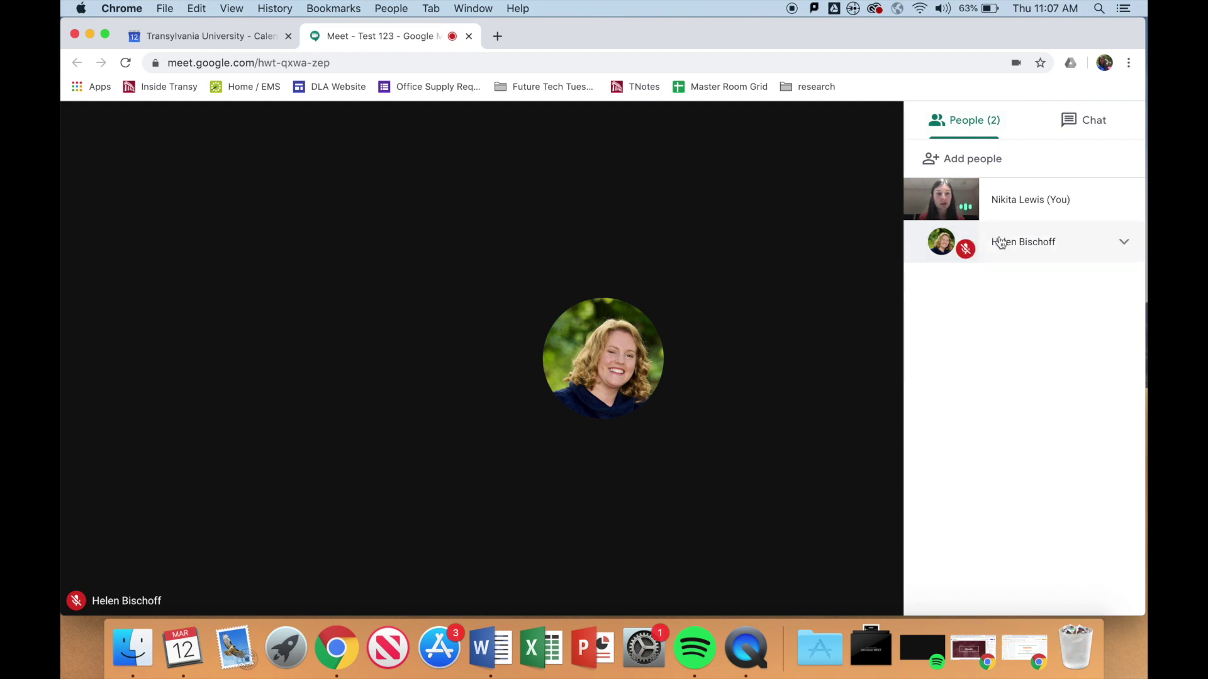
left_click(1125, 245)
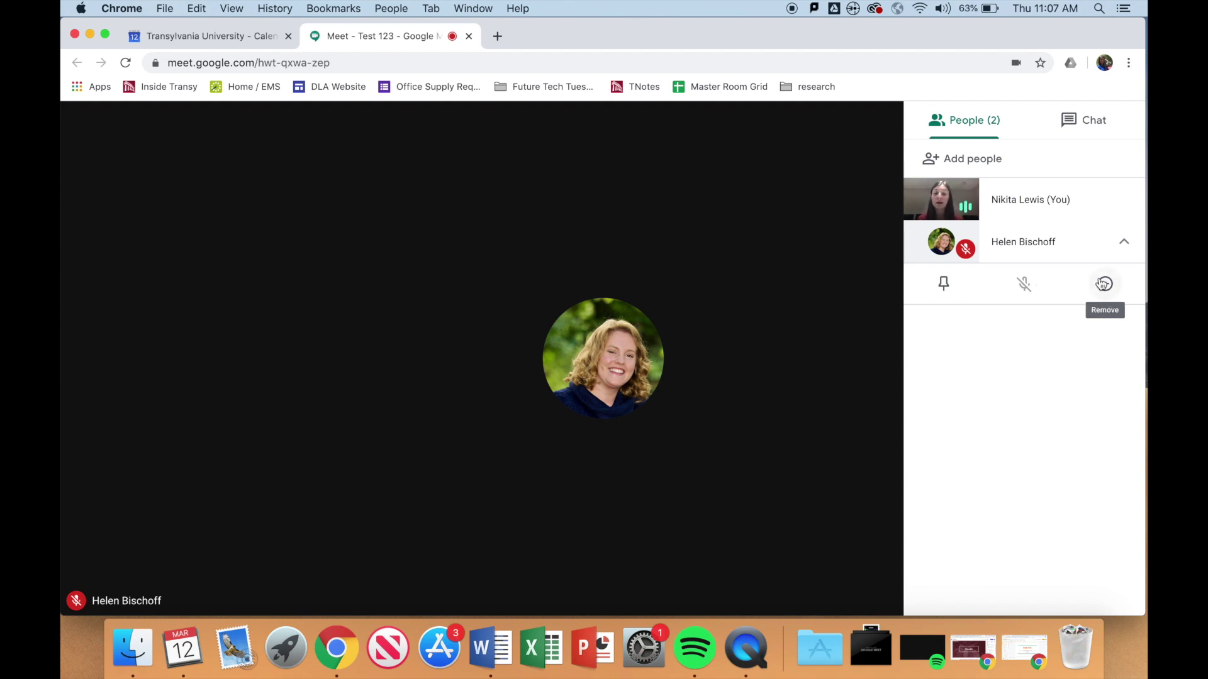
left_click(980, 113)
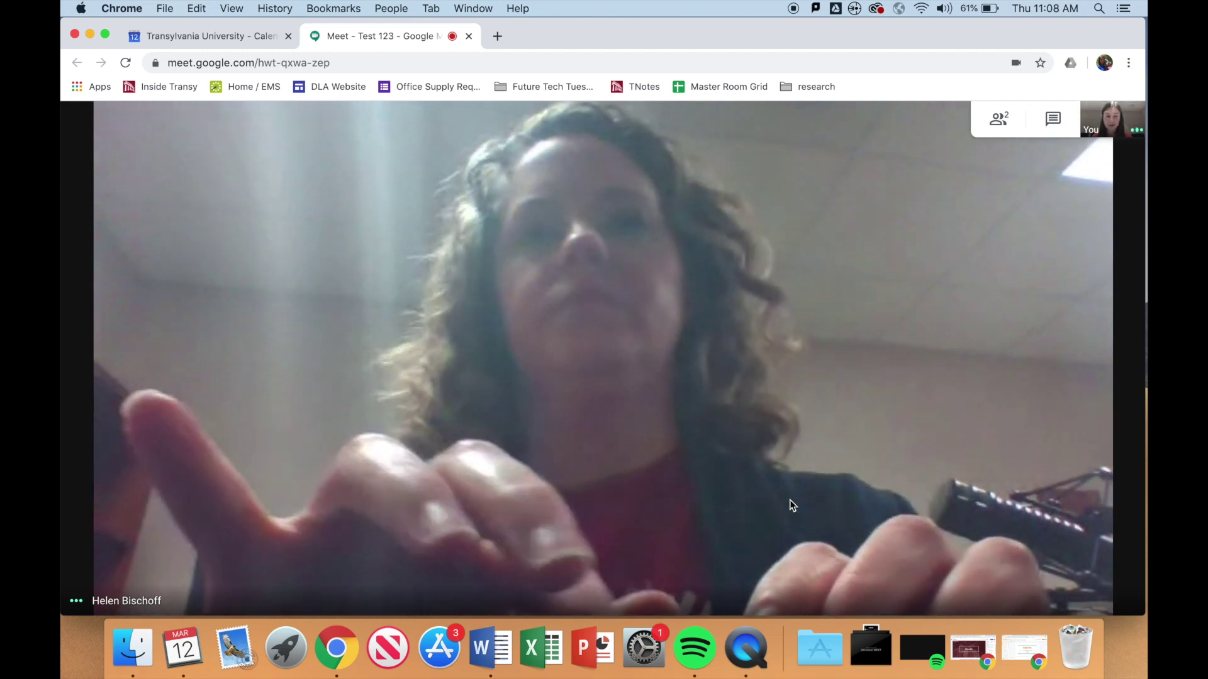
Step: Present the entire screen to the meeting, and hide the screen-sharing notice
mouse_move(790, 580)
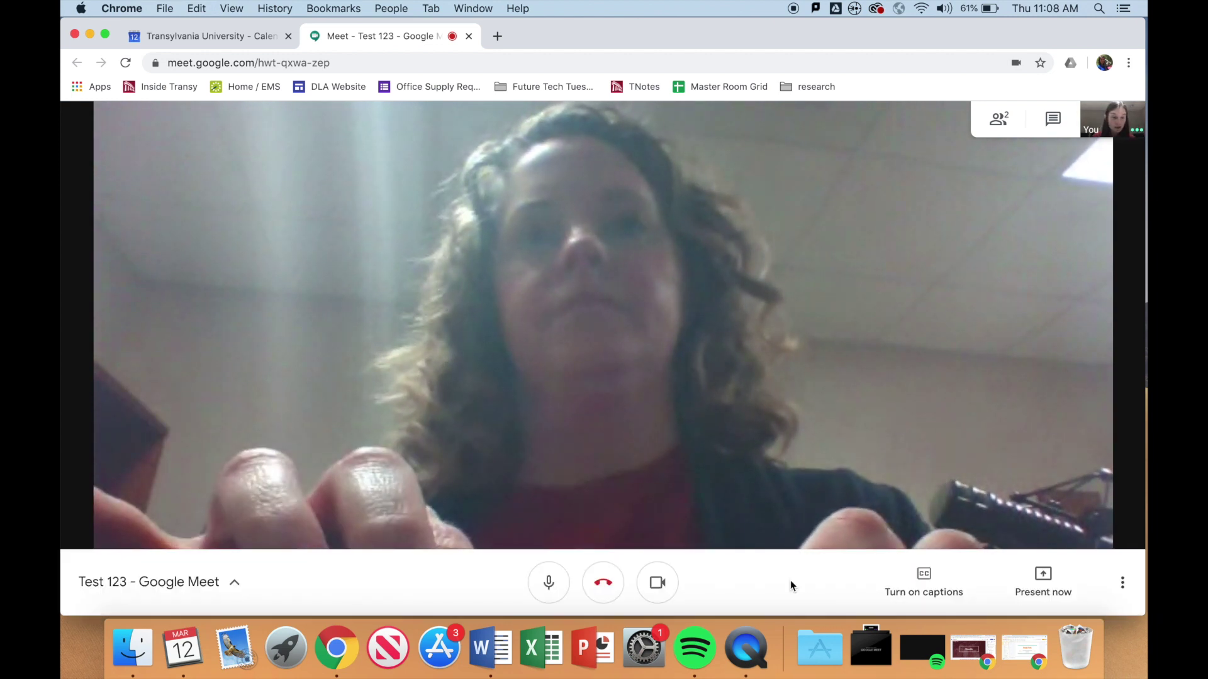
left_click(1063, 576)
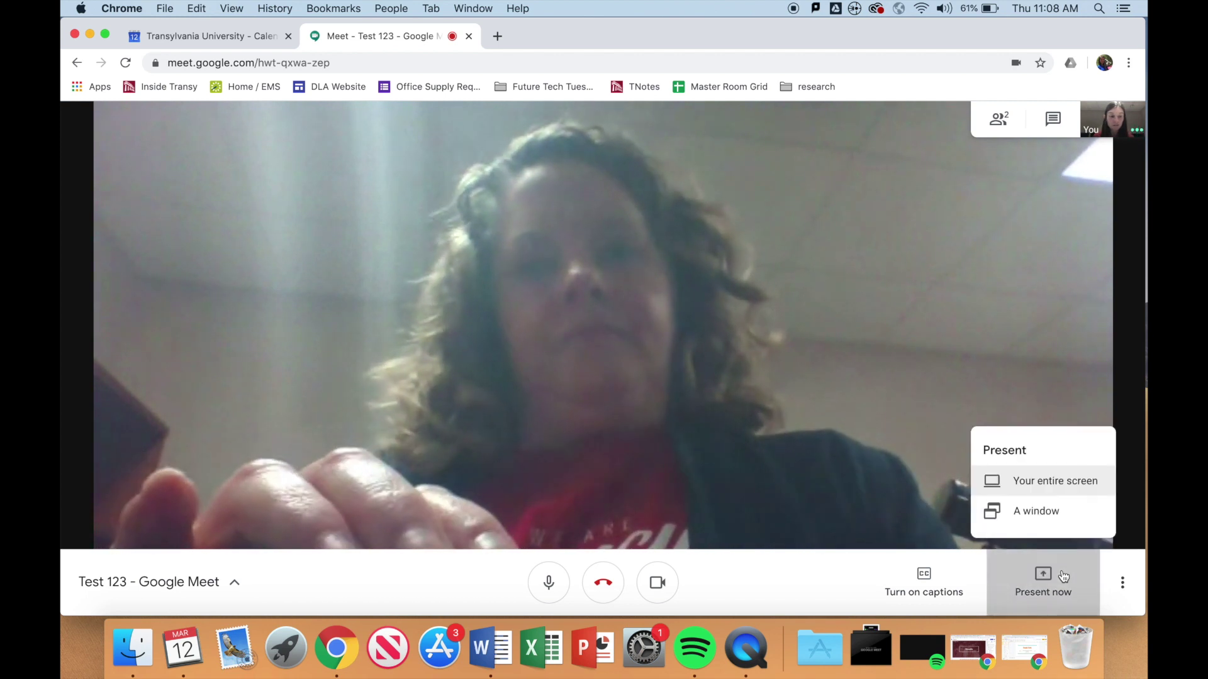
left_click(1066, 485)
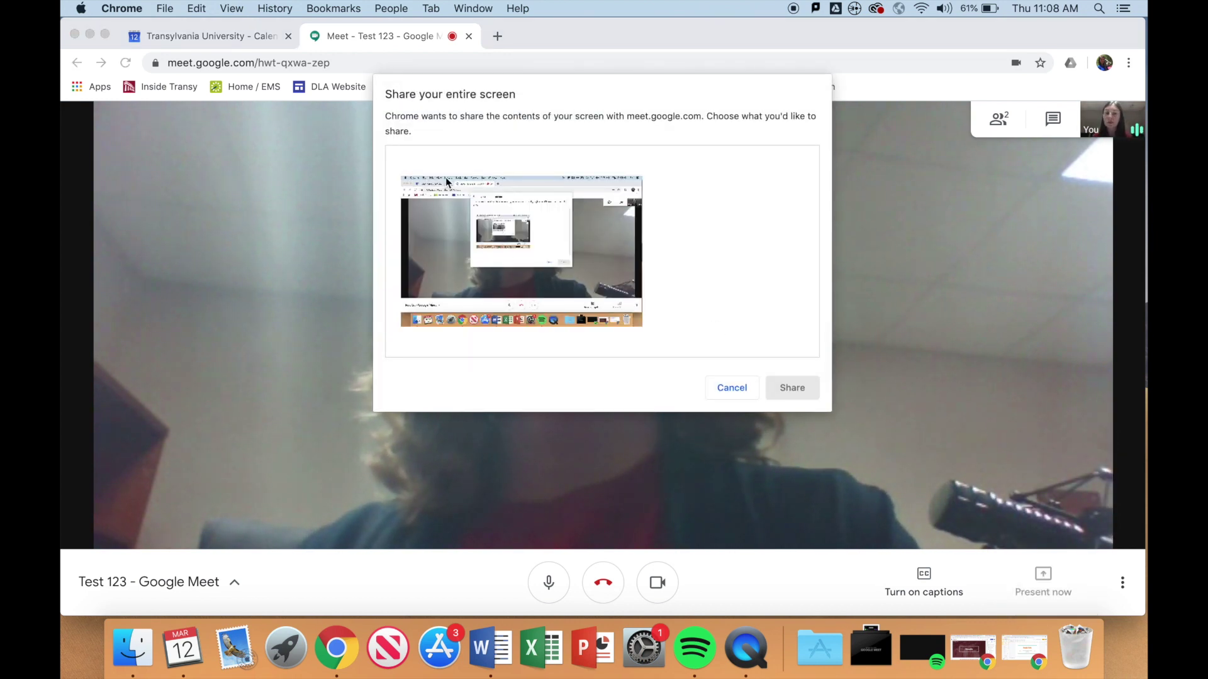
left_click(595, 299)
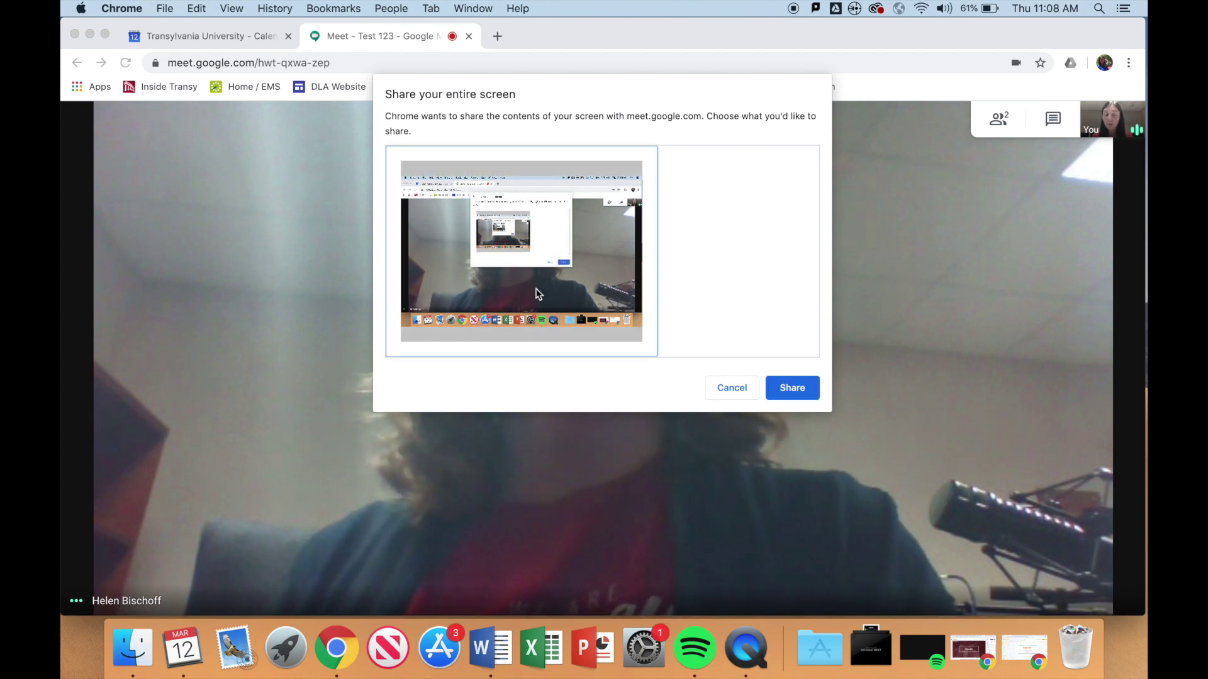
left_click(782, 391)
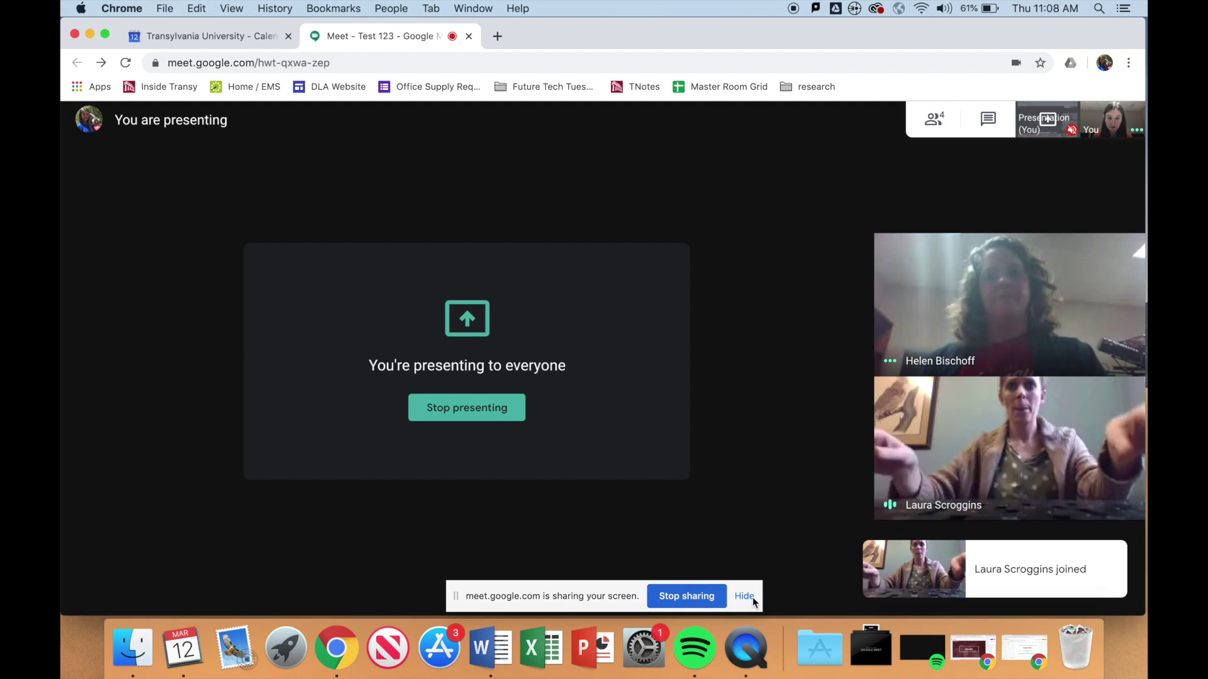
left_click(751, 597)
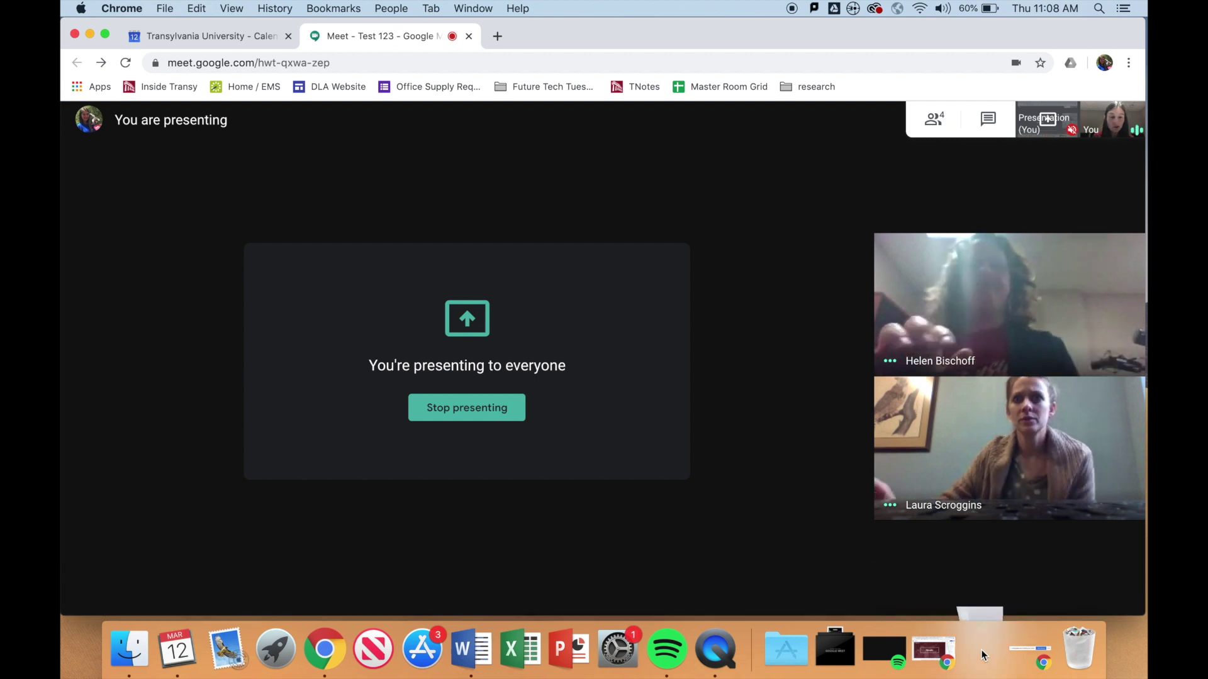
Step: Show the minimized Google Suite slides window to the meeting, and minimize it again before ending the presentation
left_click(972, 637)
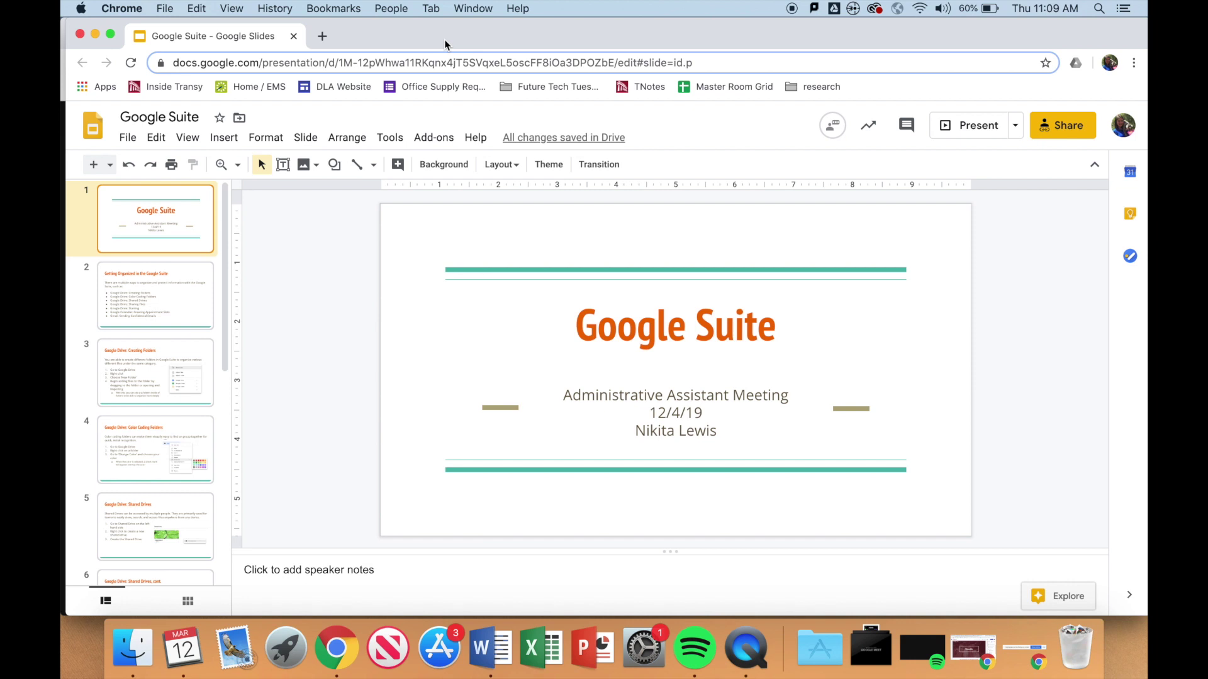
left_click(95, 34)
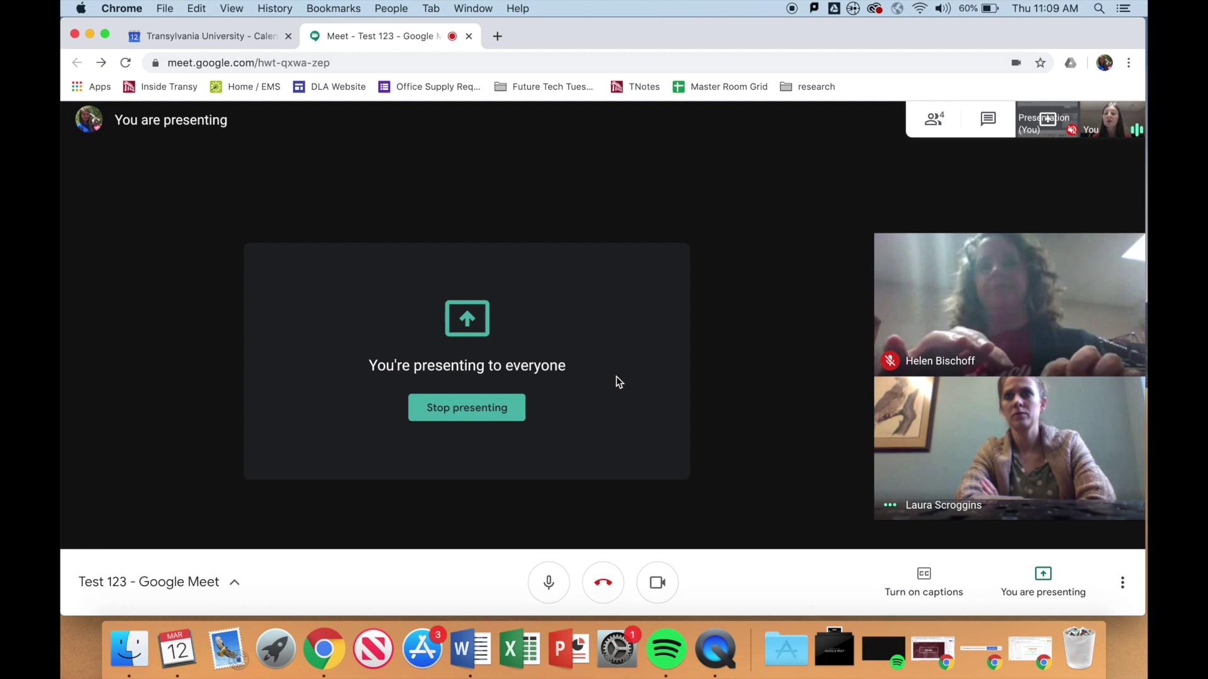
left_click(507, 416)
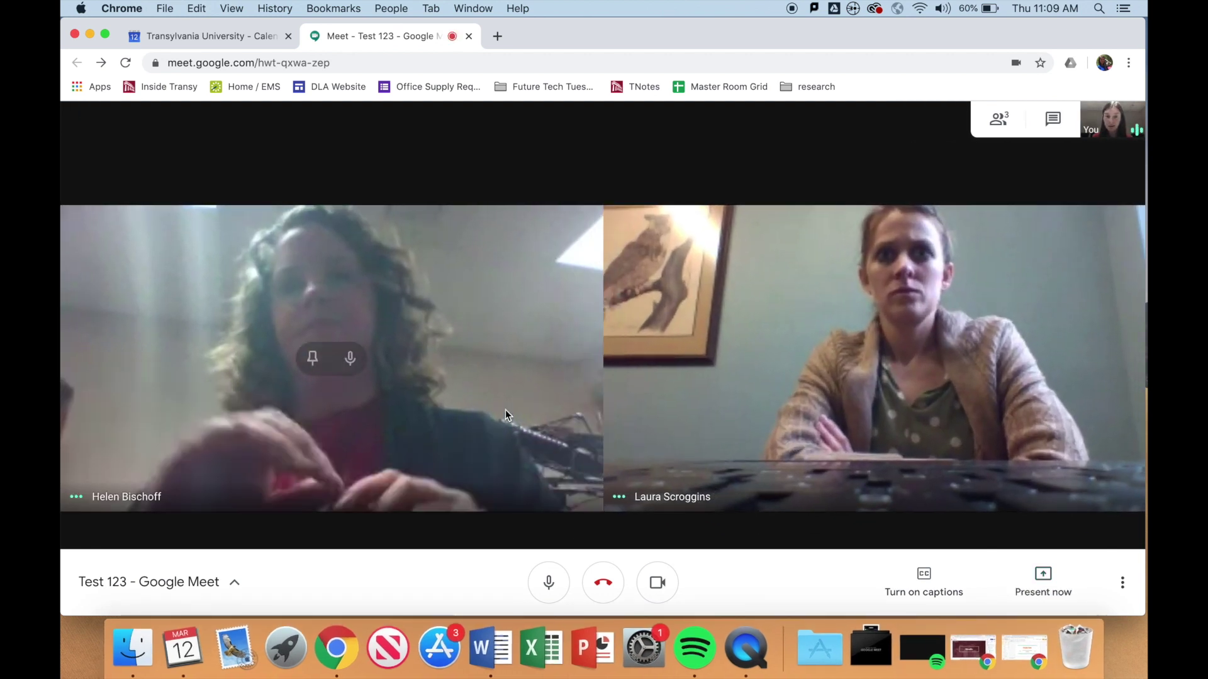